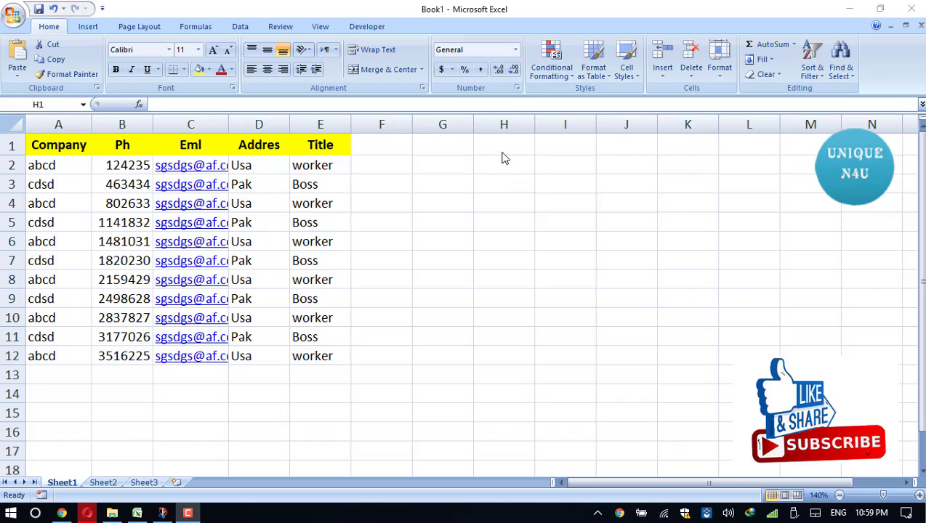
# Enter the label 'Filter and Sort' in cell H1.
pyautogui.click(502, 153)
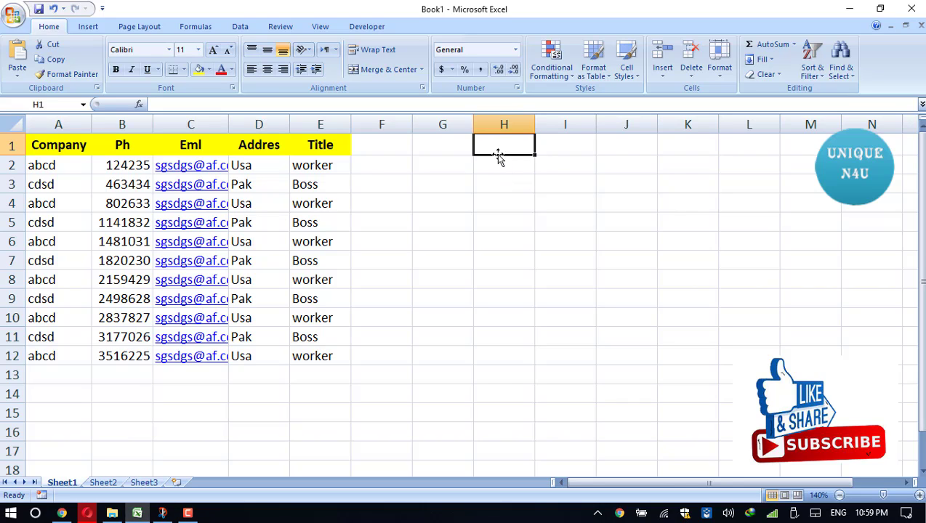
pyautogui.write('Fil')
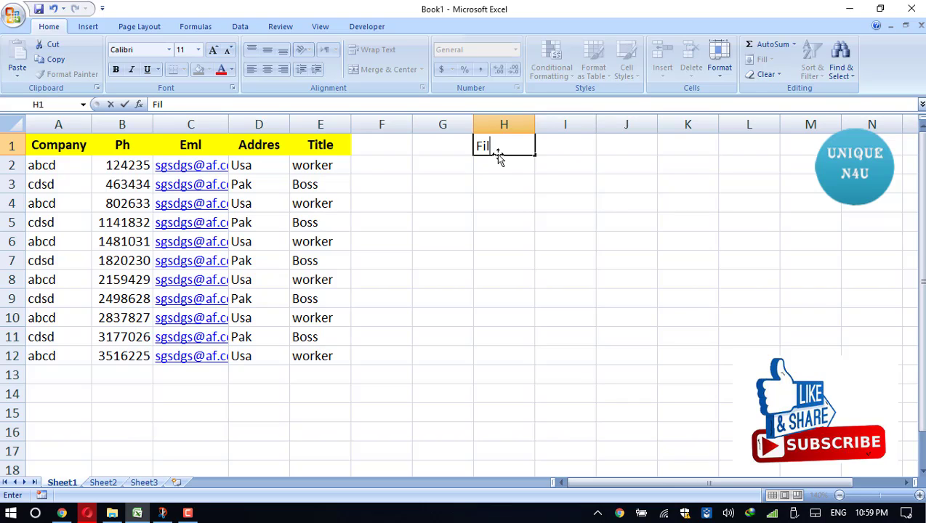
pyautogui.write('ter ')
pyautogui.write('and Sort')
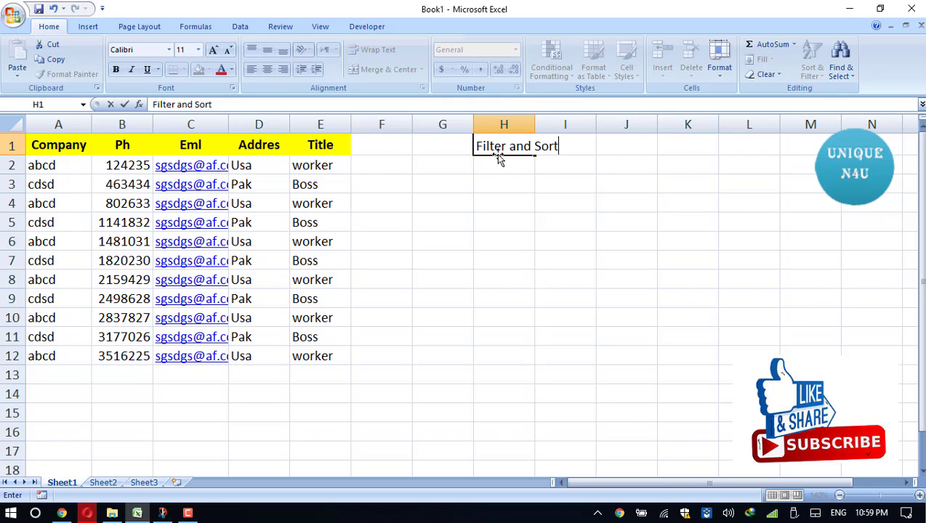
pyautogui.press('Return')
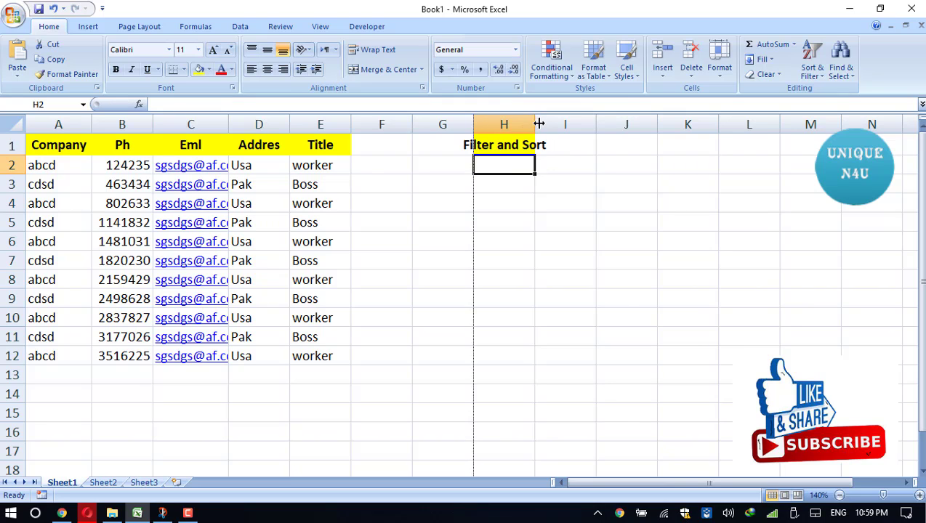
# Widen column H so the 'Filter and Sort' label fits.
pyautogui.moveTo(538, 124); pyautogui.dragTo(566, 131)
pyautogui.click(533, 297)
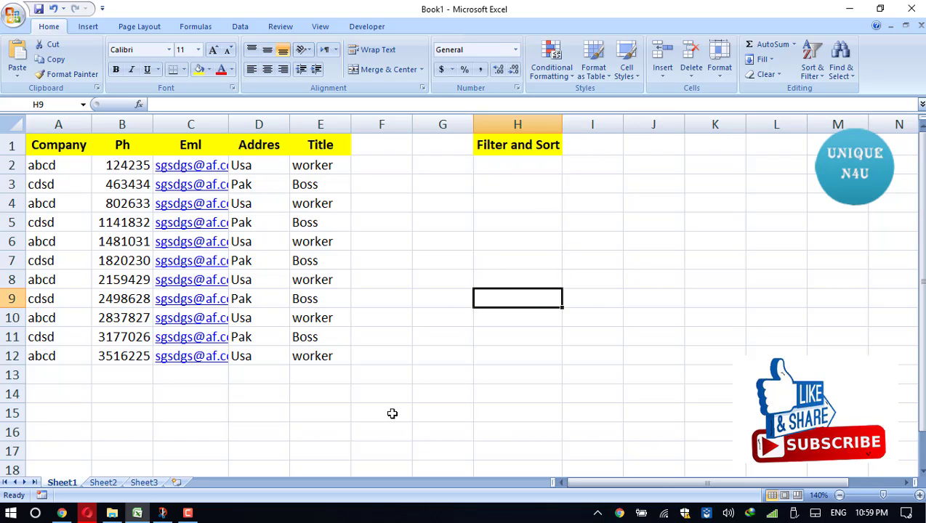
pyautogui.scroll(-1, 378, 407)
# Turn on AutoFilter dropdowns for the Company, Ph, Eml, Addres and Title headers in columns A–E.
pyautogui.scroll(1, 369, 399)
pyautogui.moveTo(58, 124); pyautogui.dragTo(322, 145)
pyautogui.moveTo(65, 143); pyautogui.dragTo(318, 145)
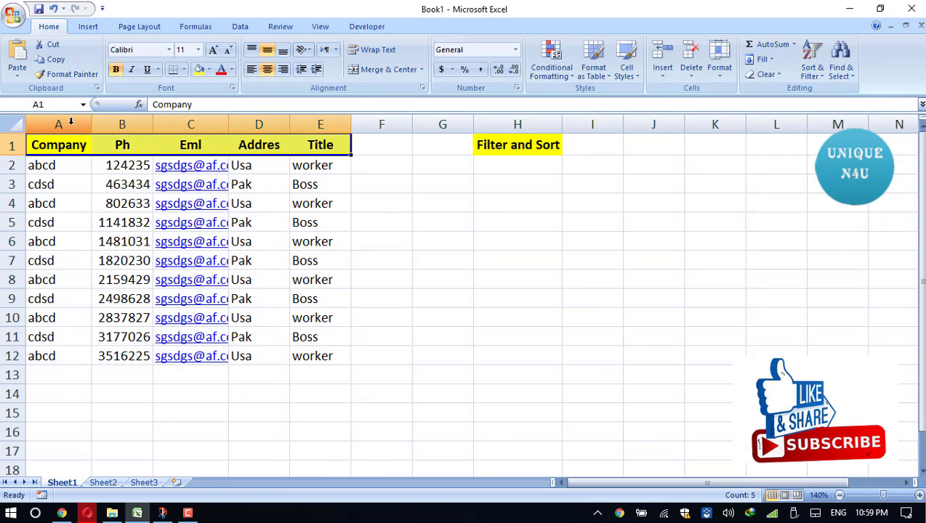
pyautogui.moveTo(69, 124); pyautogui.dragTo(320, 124)
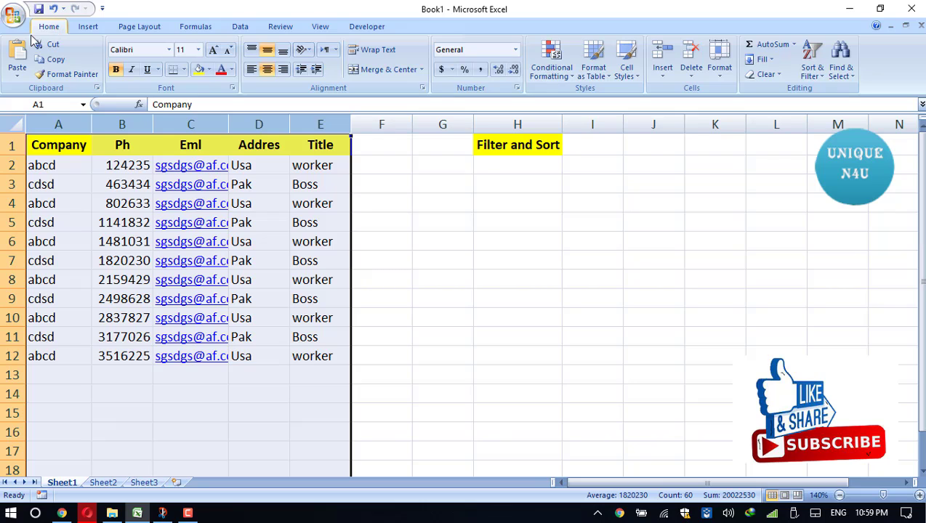
pyautogui.click(815, 82)
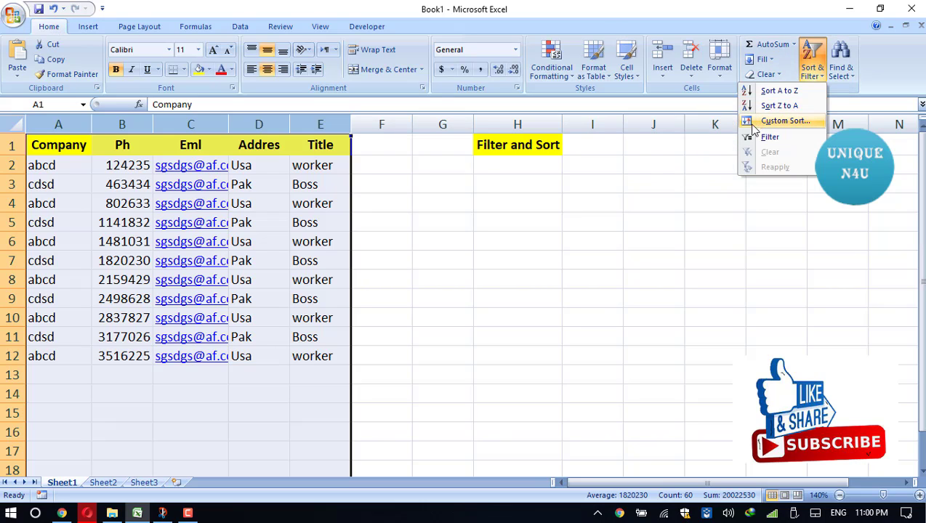
pyautogui.click(769, 137)
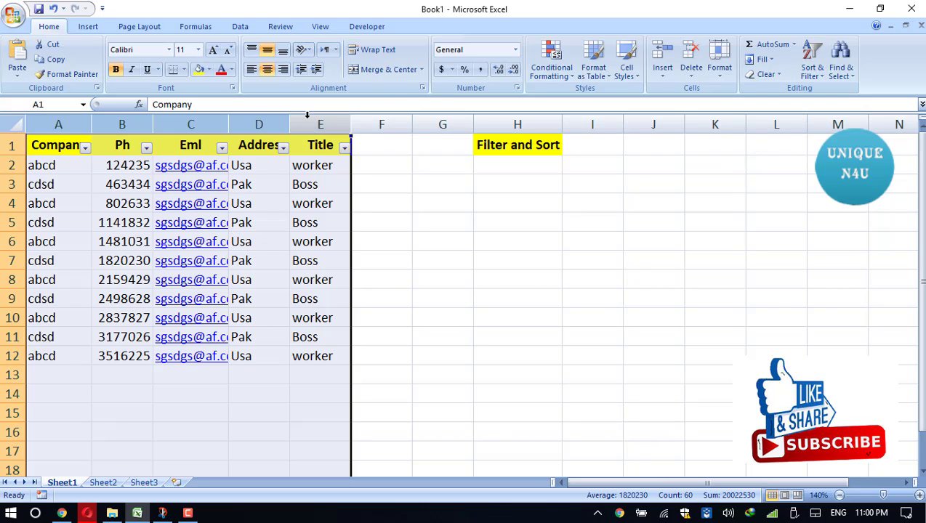
pyautogui.click(385, 183)
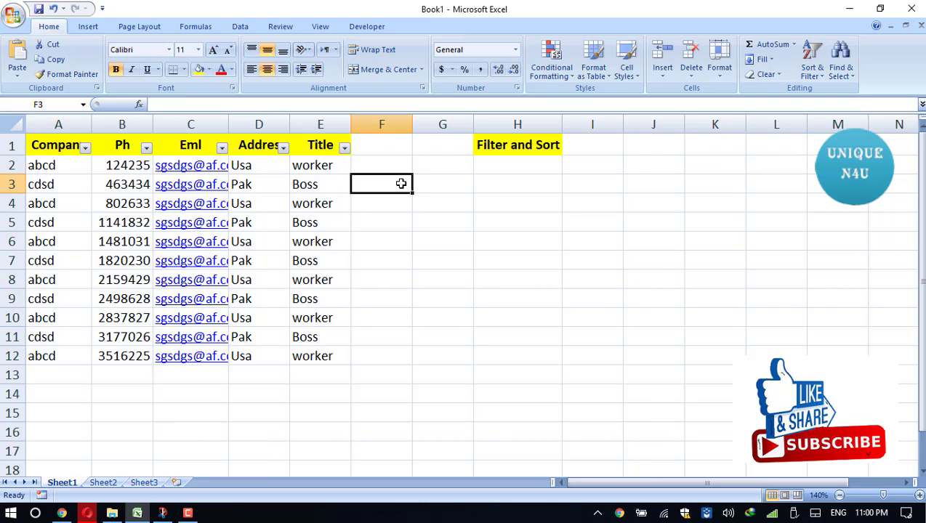
# Sort the table A to Z by Company from the Company filter dropdown.
pyautogui.click(85, 148)
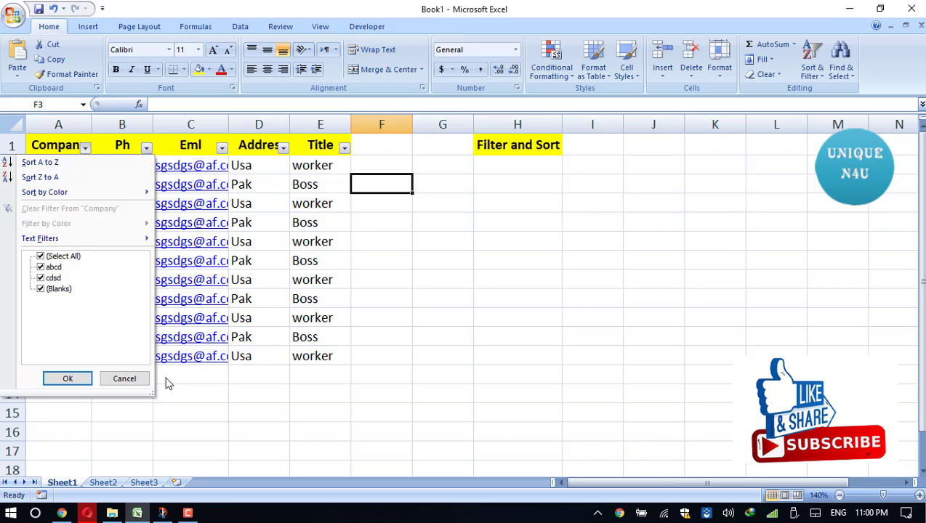
pyautogui.click(158, 407)
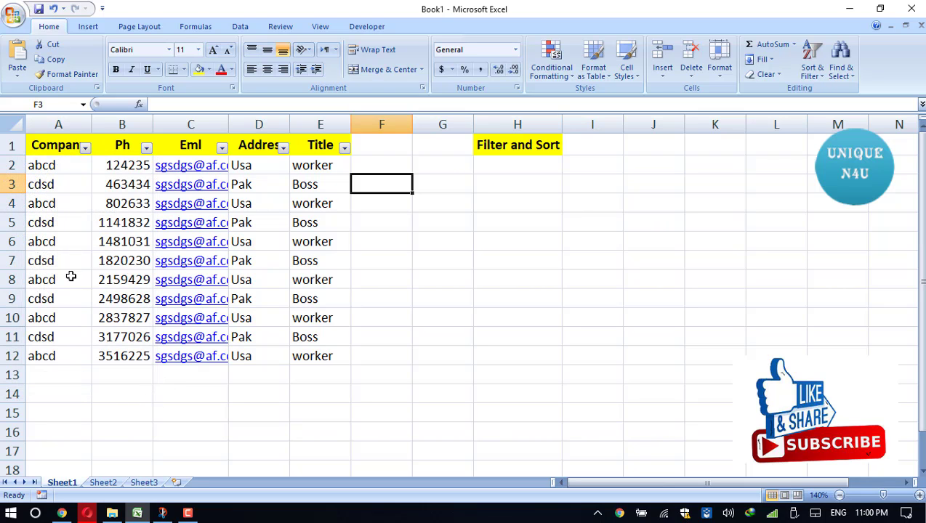
pyautogui.click(85, 148)
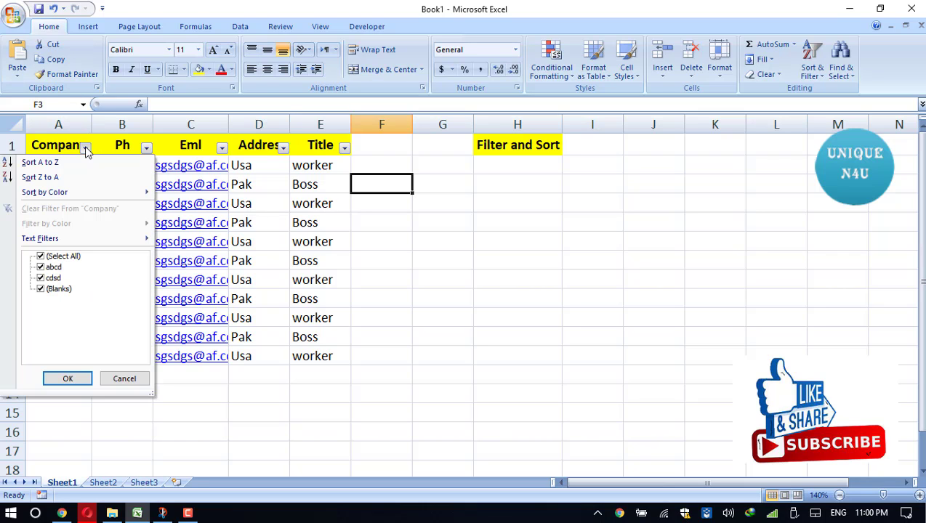
pyautogui.click(82, 163)
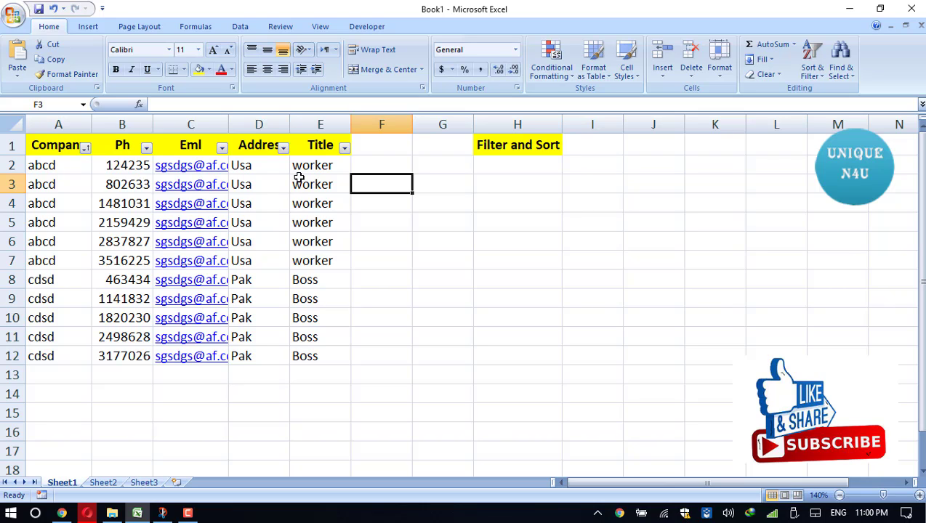
# Sort the table A to Z by Title, then reapply the sort and filter.
pyautogui.click(344, 148)
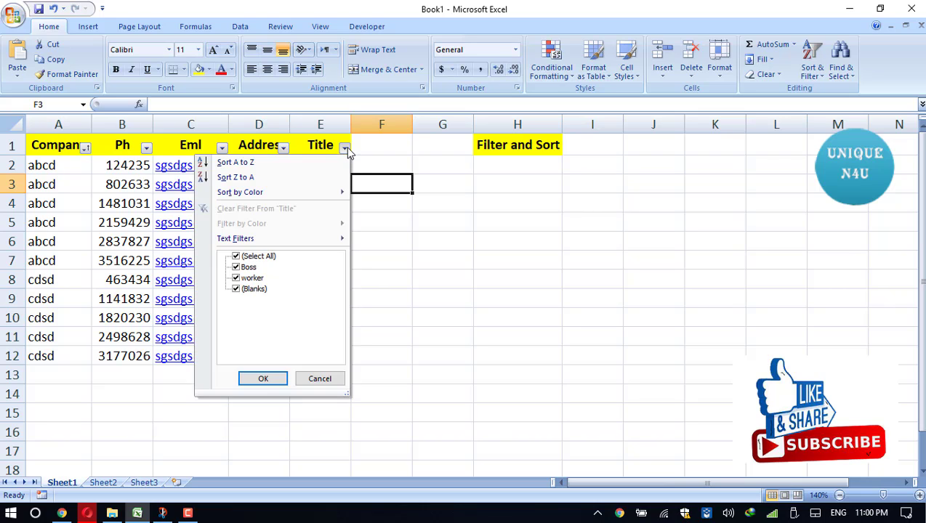
pyautogui.click(314, 163)
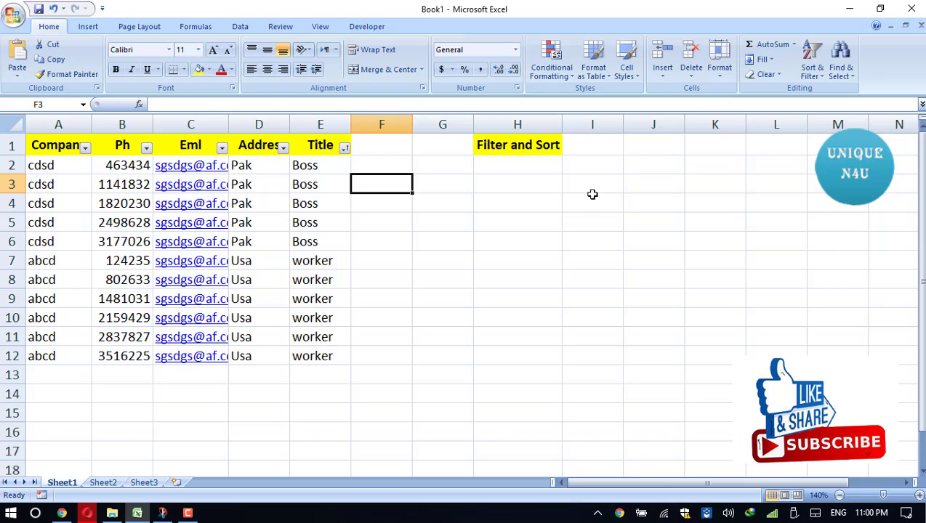
pyautogui.click(812, 69)
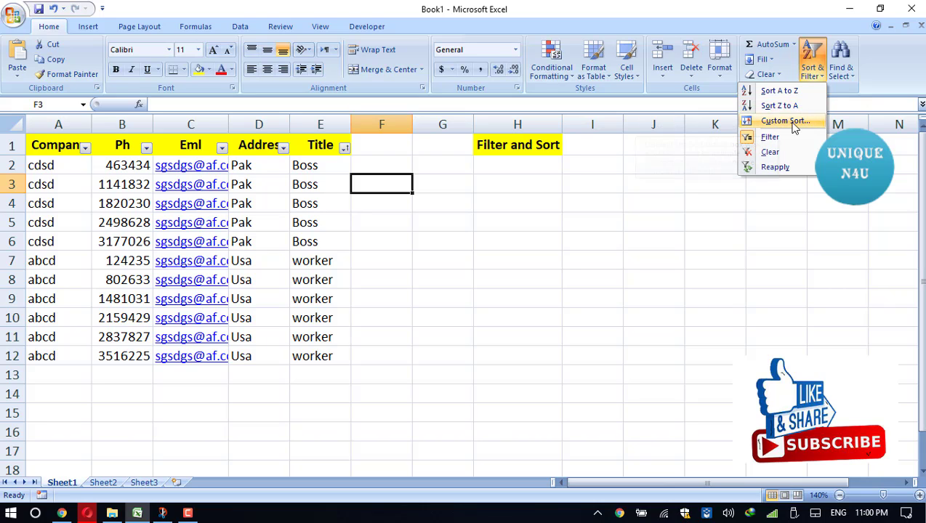
pyautogui.click(770, 174)
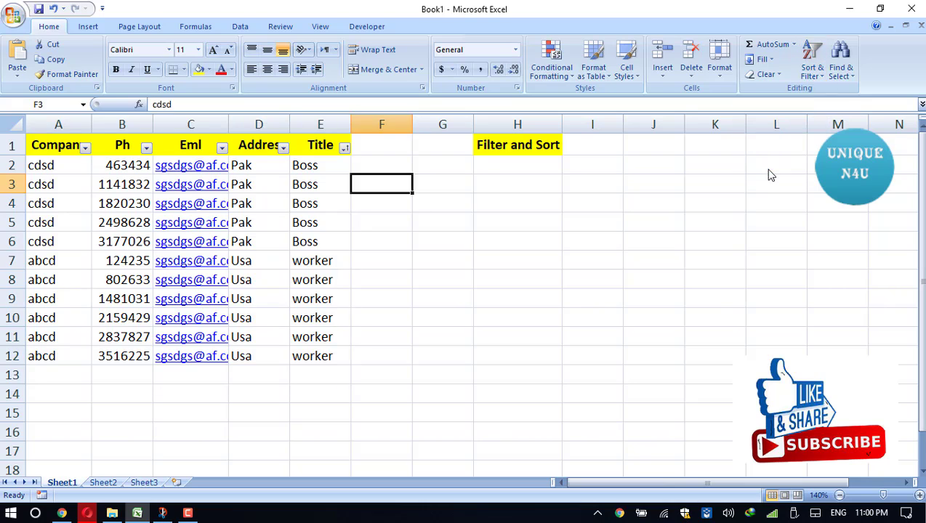
pyautogui.click(417, 283)
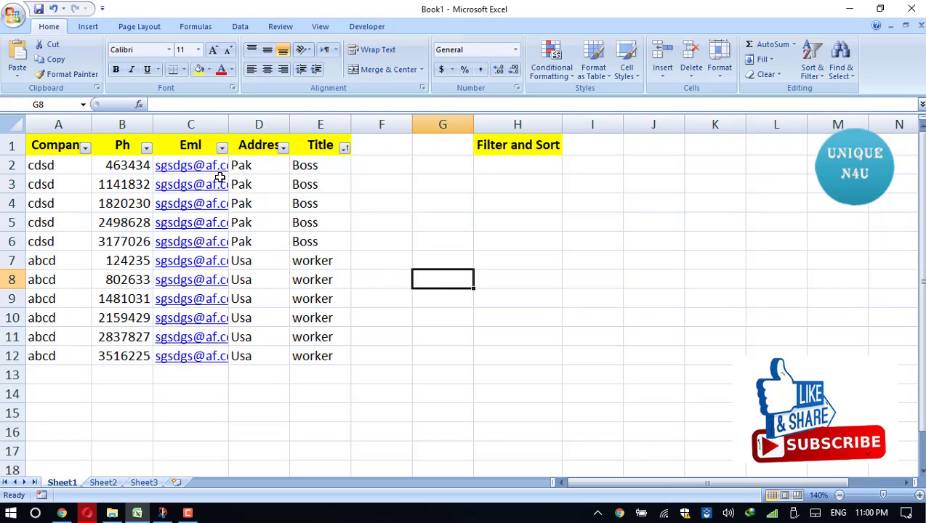
# Filter the Title column to show only the worker rows.
pyautogui.click(346, 149)
pyautogui.moveTo(236, 238)
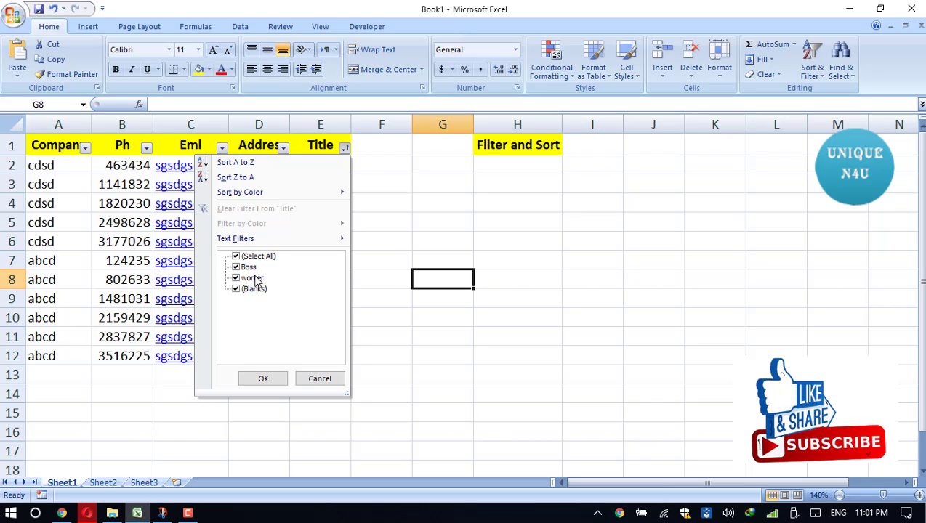
pyautogui.click(235, 268)
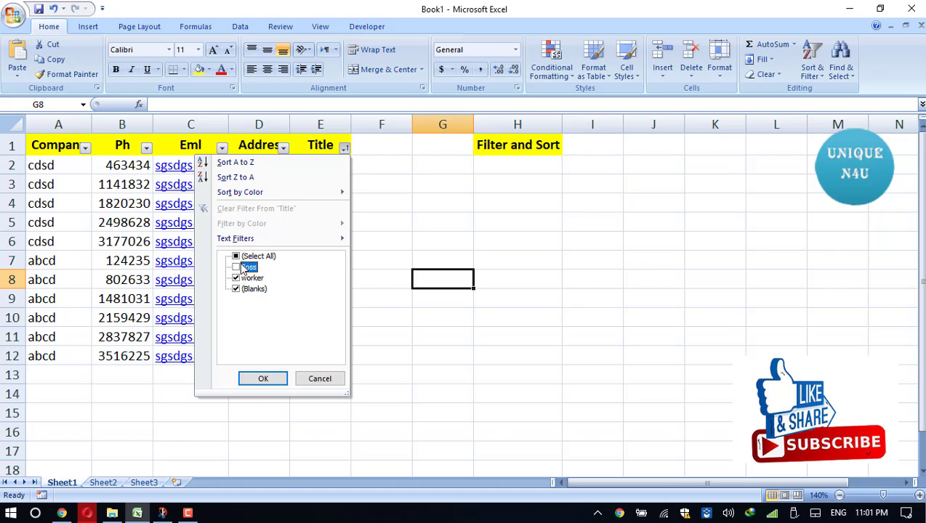
pyautogui.click(254, 380)
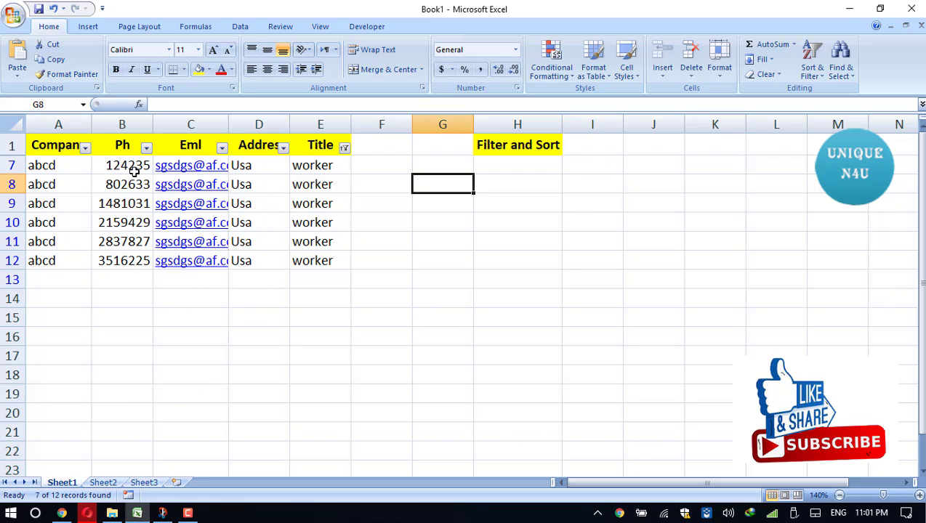
# Refilter the Title column so only the Boss rows show.
pyautogui.click(344, 148)
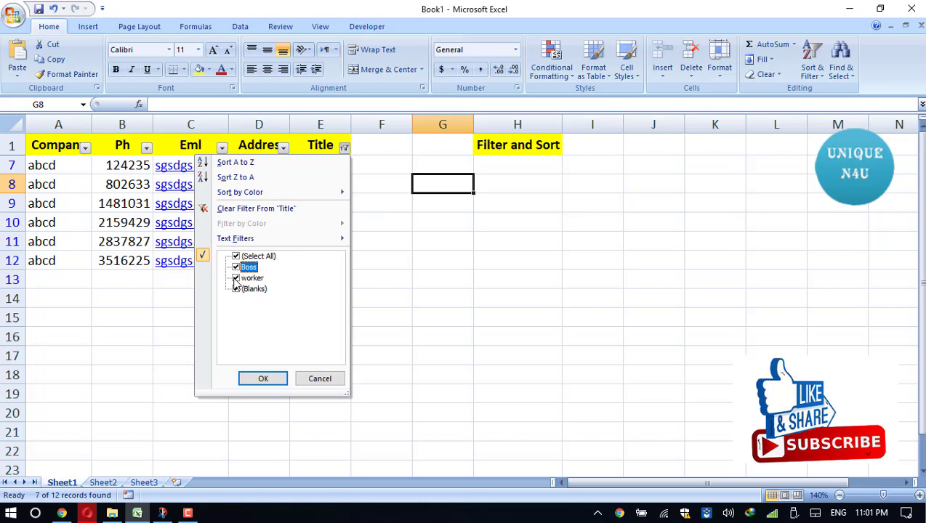
pyautogui.click(236, 277)
pyautogui.click(263, 378)
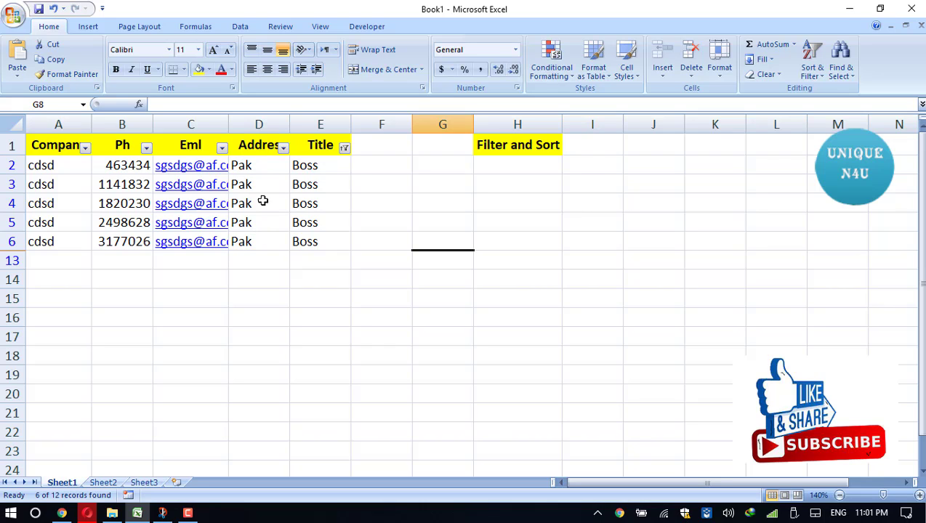
# Filter the Title column to show only blank titles.
pyautogui.click(345, 149)
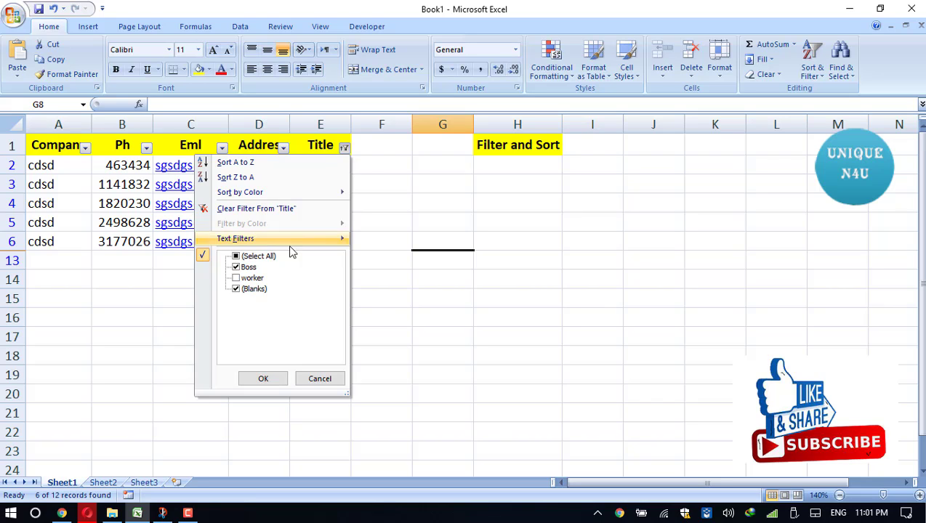
pyautogui.click(238, 257)
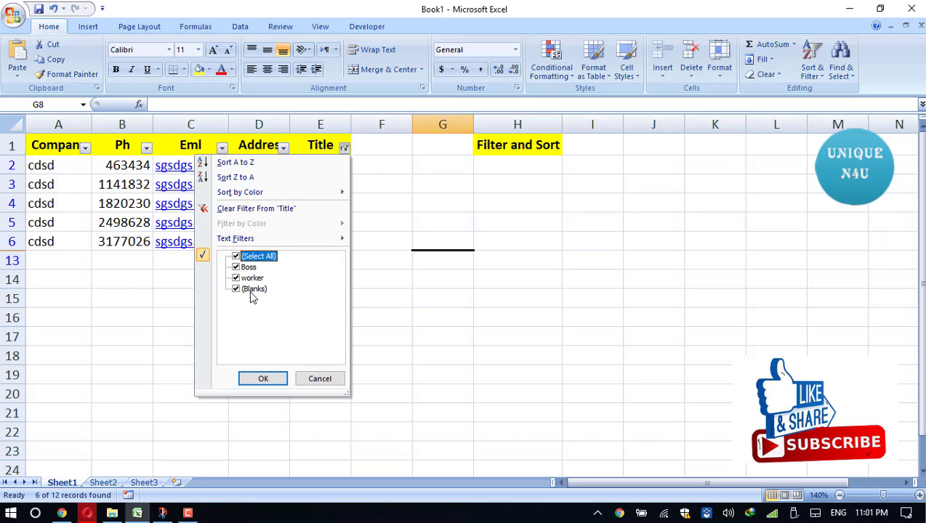
pyautogui.click(236, 257)
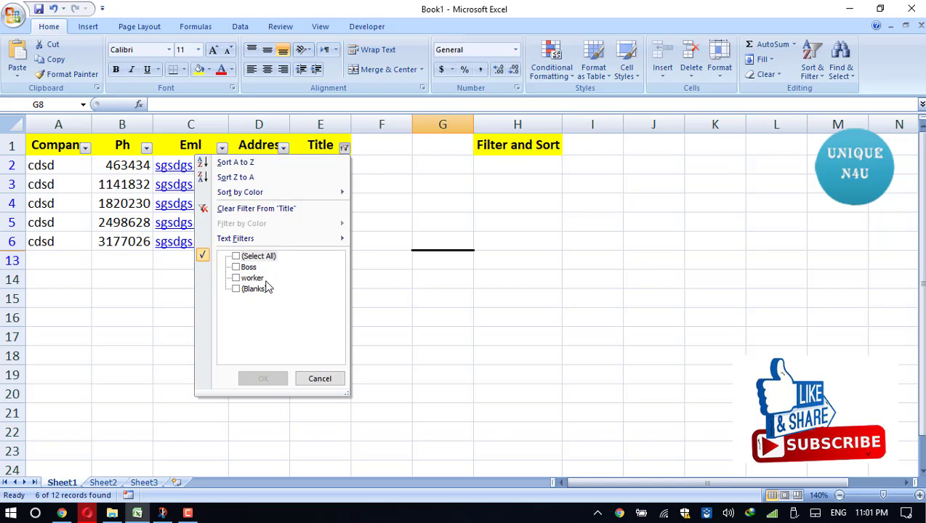
pyautogui.click(258, 289)
pyautogui.click(264, 379)
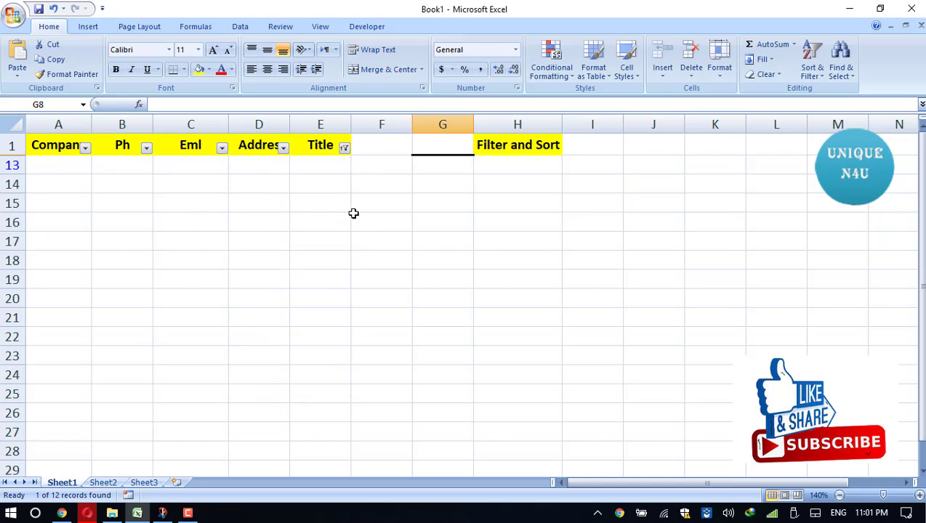
# Clear the filter from the Title column so all rows reappear.
pyautogui.scroll(-5, 207, 290)
pyautogui.scroll(5, 206, 305)
pyautogui.scroll(-6, 312, 341)
pyautogui.scroll(-9, 287, 457)
pyautogui.scroll(-5, 261, 400)
pyautogui.scroll(9, 245, 354)
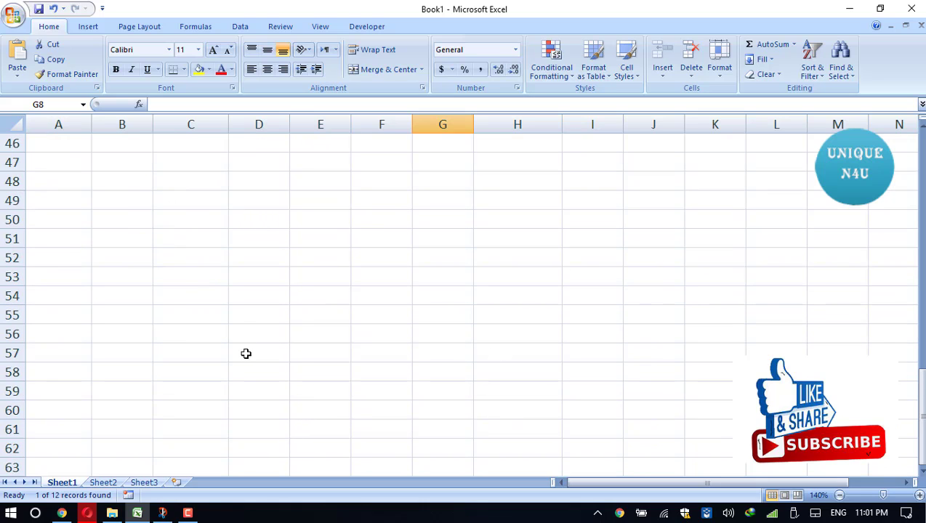
pyautogui.scroll(11, 246, 353)
pyautogui.click(344, 148)
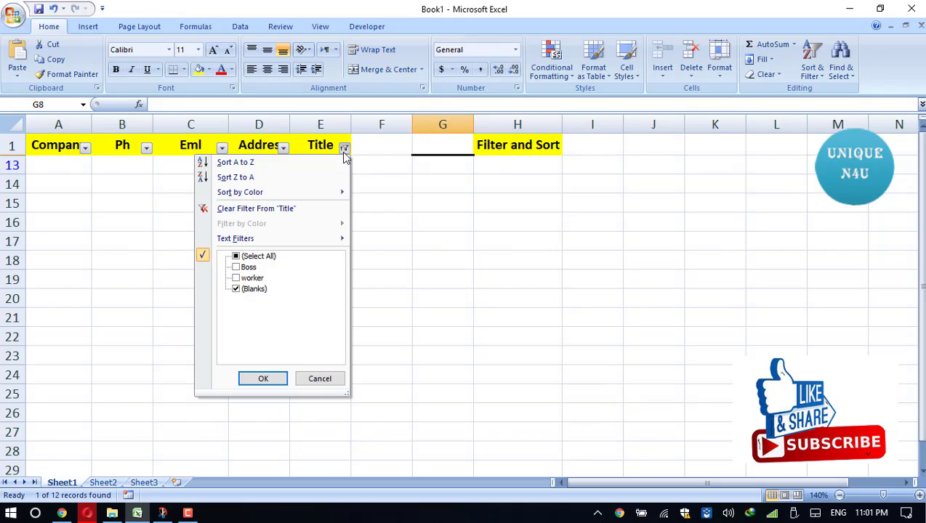
pyautogui.click(266, 208)
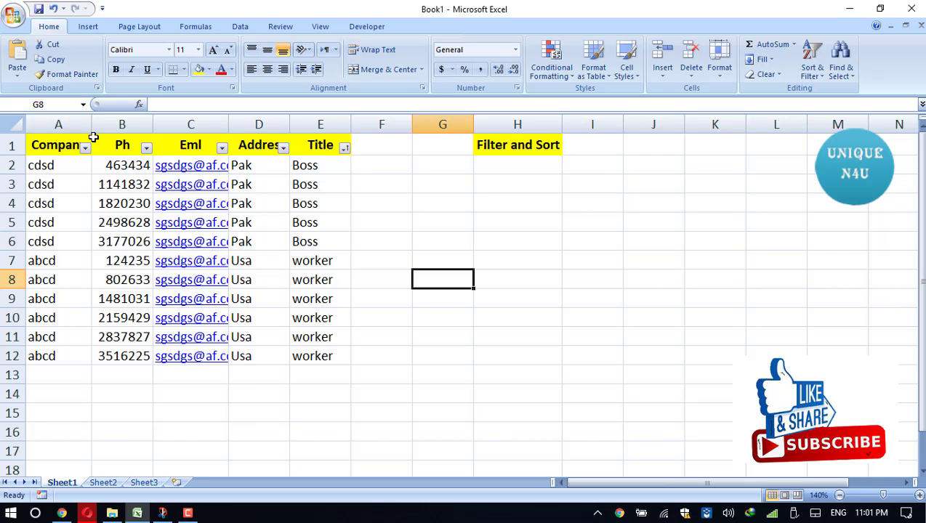
# Widen column A to fit Company and turn off AutoFilter on columns A–E.
pyautogui.moveTo(91, 124); pyautogui.dragTo(106, 125)
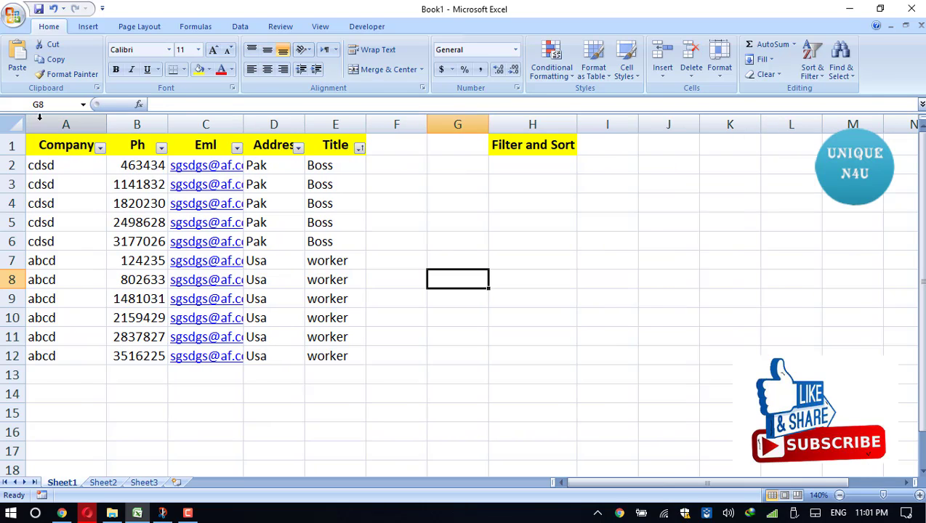
pyautogui.moveTo(40, 118); pyautogui.dragTo(335, 124)
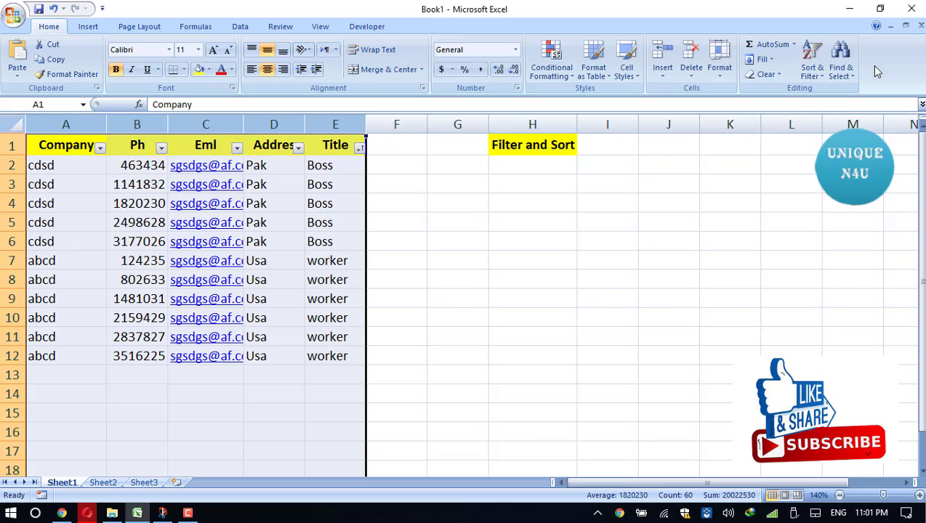
pyautogui.click(812, 67)
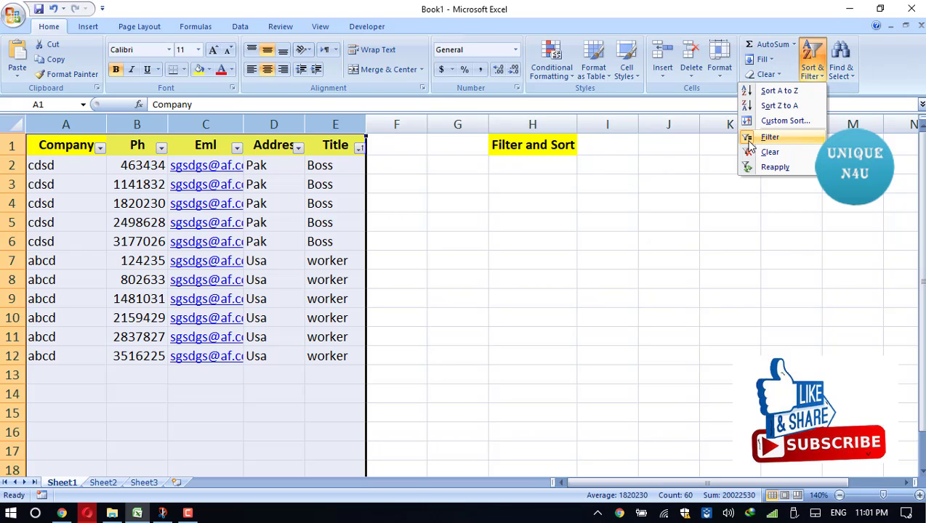
pyautogui.click(769, 137)
pyautogui.click(519, 246)
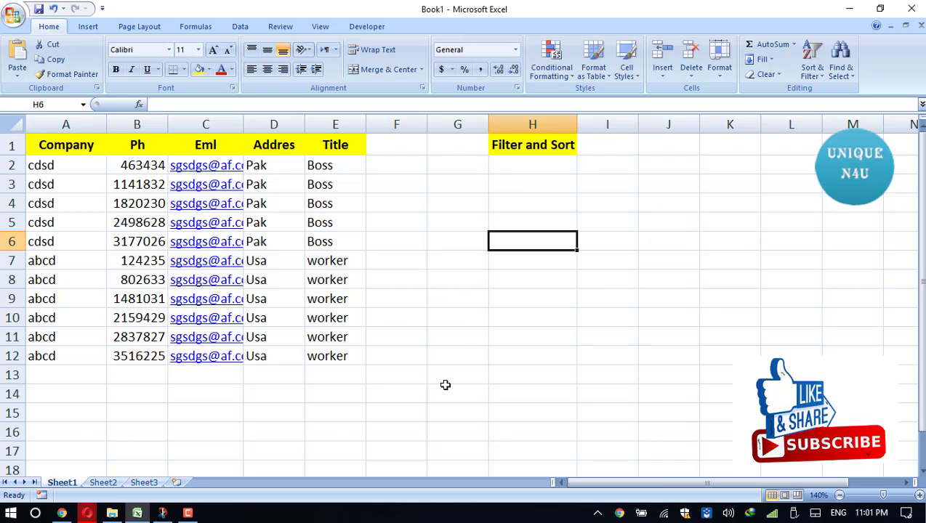
# Sort column A to Z by Company, expanding the selection so abcd rows precede cdsd rows.
pyautogui.moveTo(64, 124); pyautogui.dragTo(329, 126)
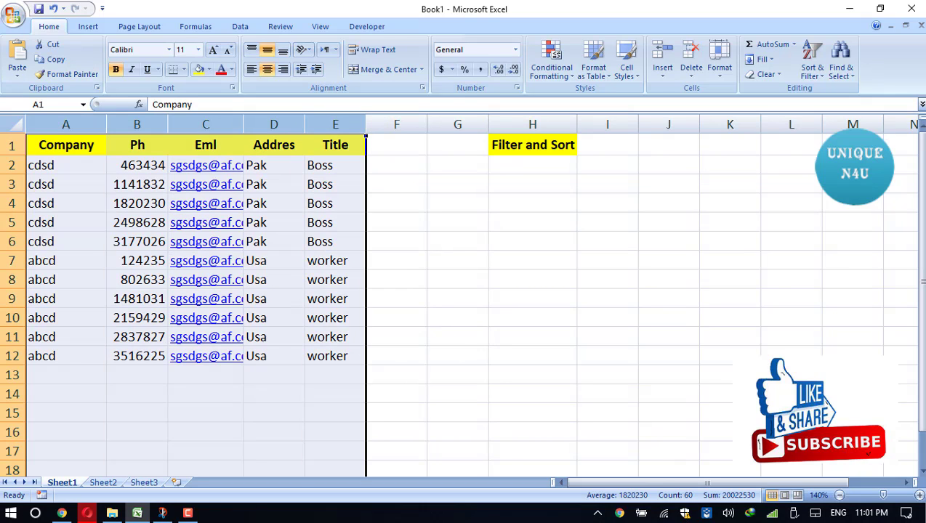
pyautogui.click(487, 292)
pyautogui.click(52, 125)
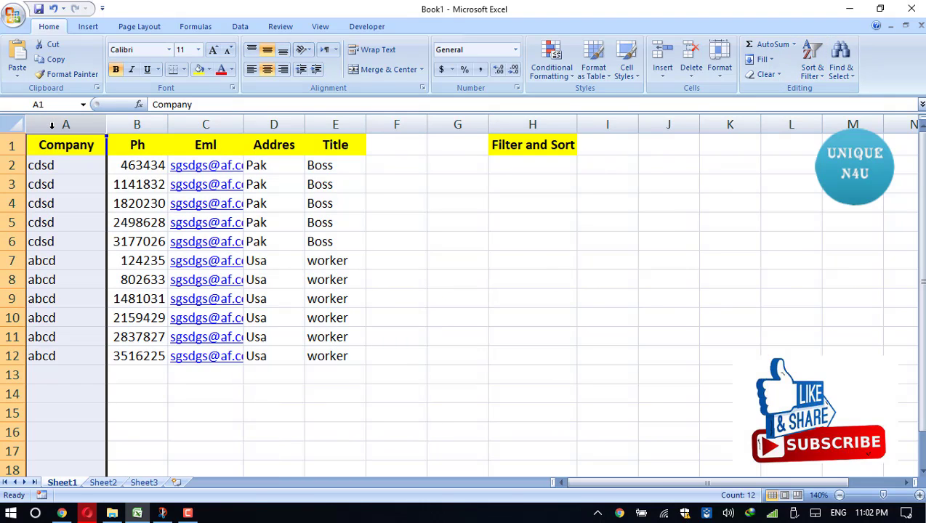
pyautogui.click(815, 76)
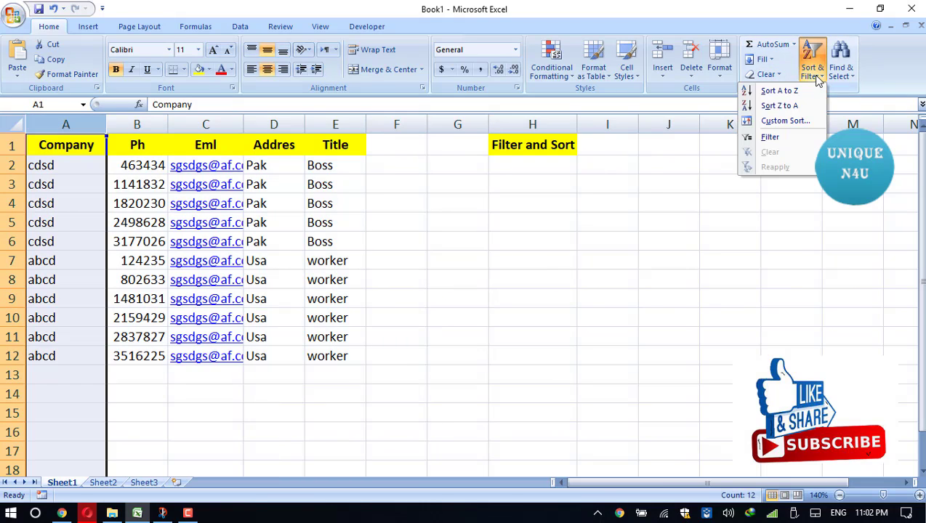
pyautogui.click(781, 91)
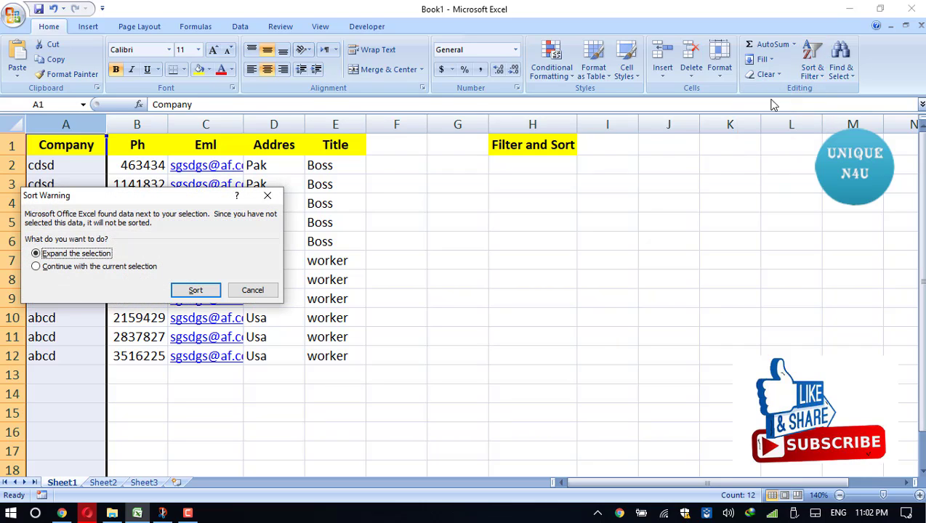
pyautogui.click(200, 293)
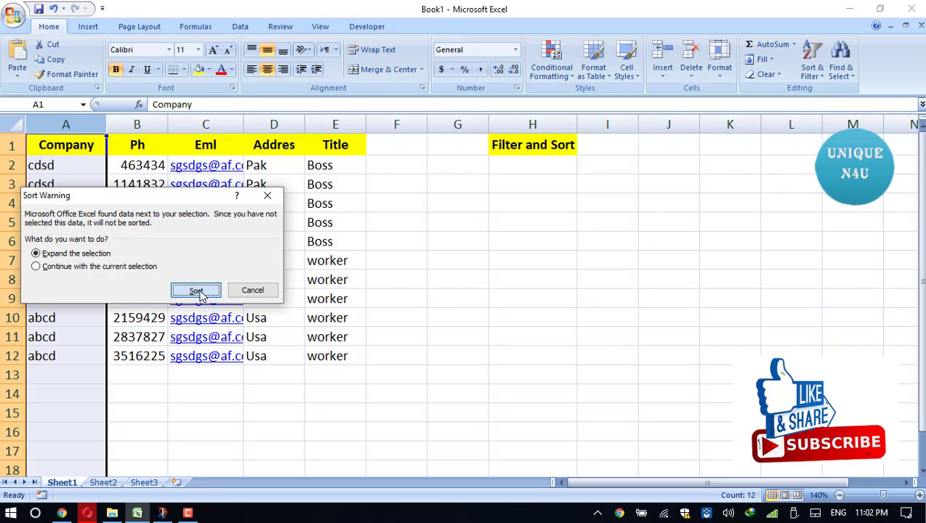
pyautogui.click(101, 267)
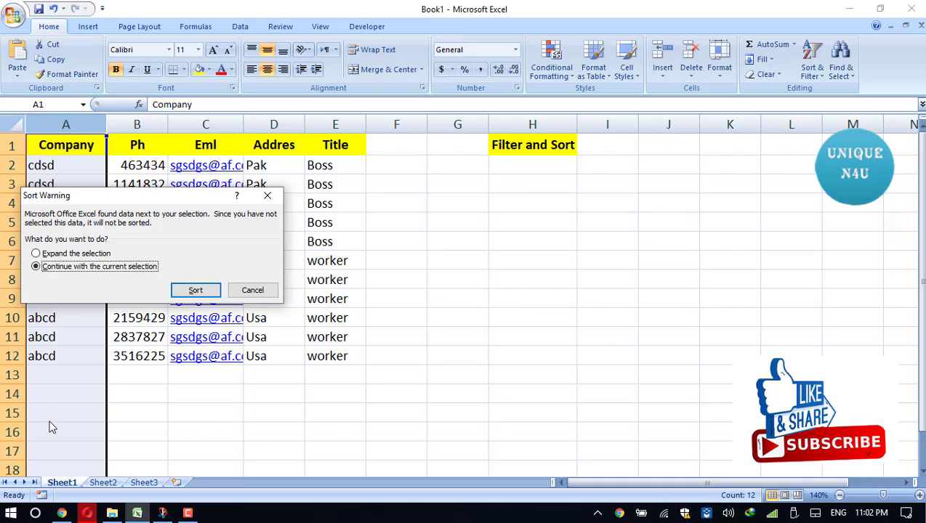
pyautogui.click(36, 254)
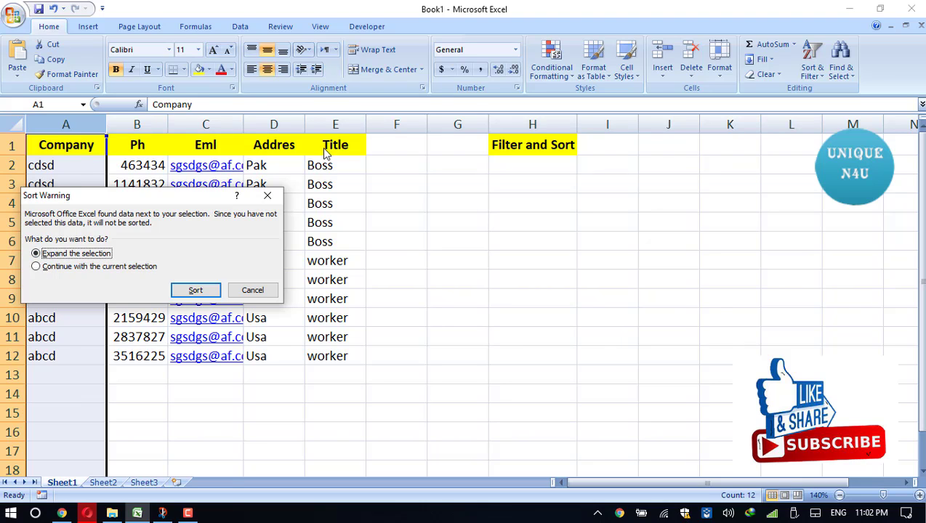
pyautogui.click(195, 291)
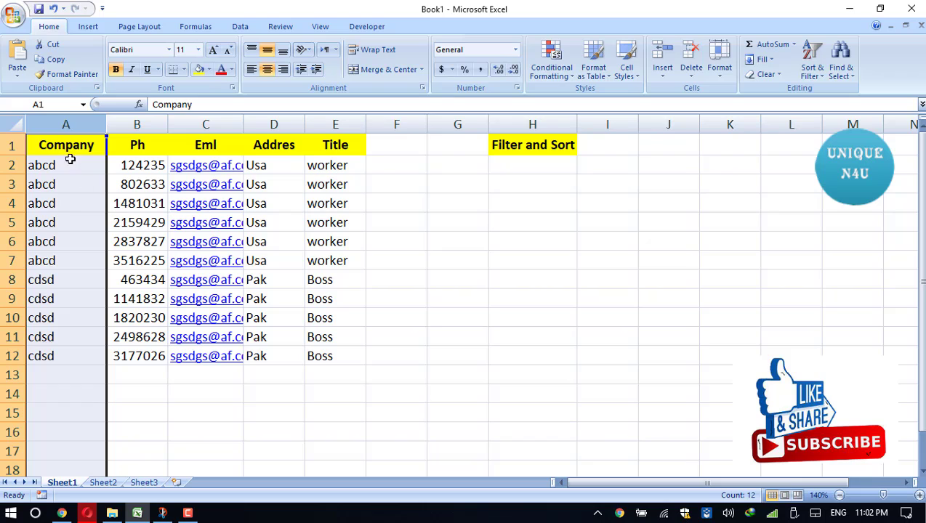
pyautogui.click(206, 420)
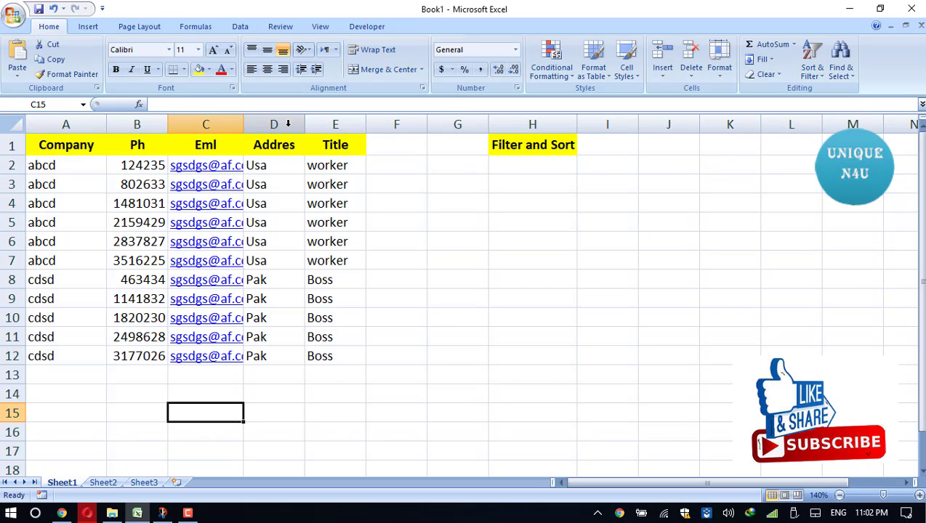
# Sort the full table A to Z by Addres with the selection expanded, Pak rows first.
pyautogui.click(288, 124)
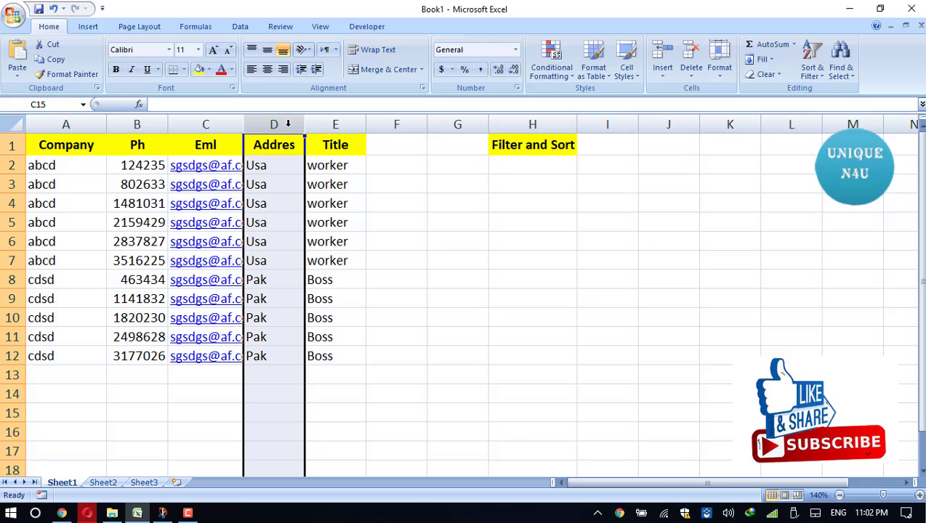
pyautogui.click(814, 73)
pyautogui.click(776, 91)
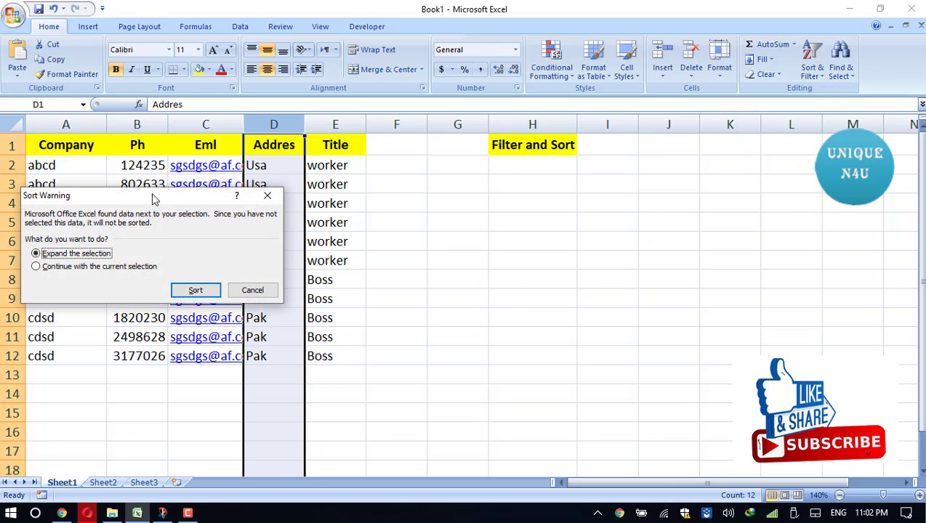
pyautogui.moveTo(153, 199); pyautogui.dragTo(553, 211)
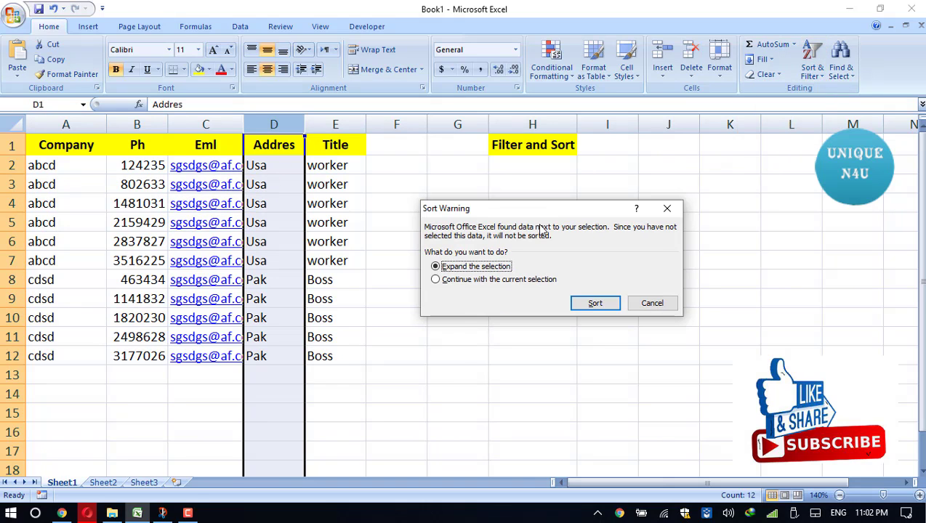
pyautogui.click(593, 305)
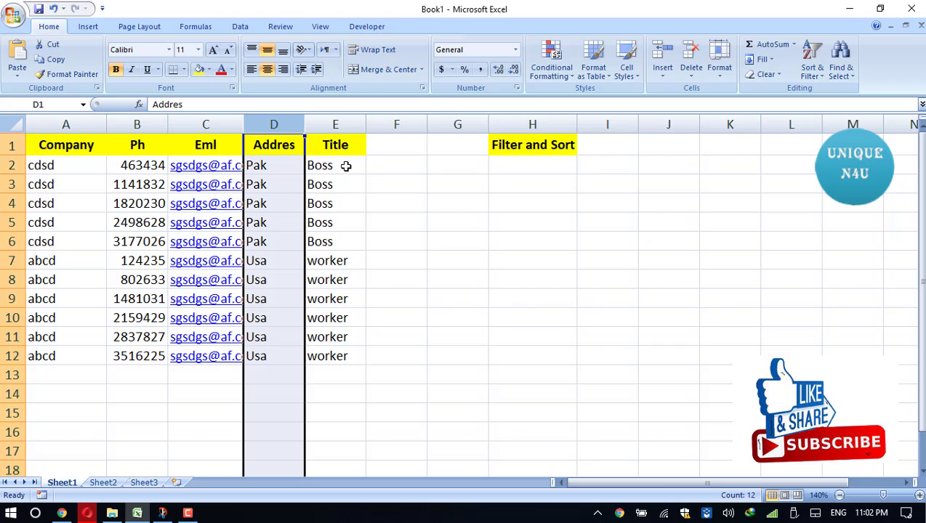
pyautogui.moveTo(346, 166)
pyautogui.mouseDown()
pyautogui.moveTo(211, 208)
pyautogui.moveTo(155, 353)
pyautogui.mouseUp()
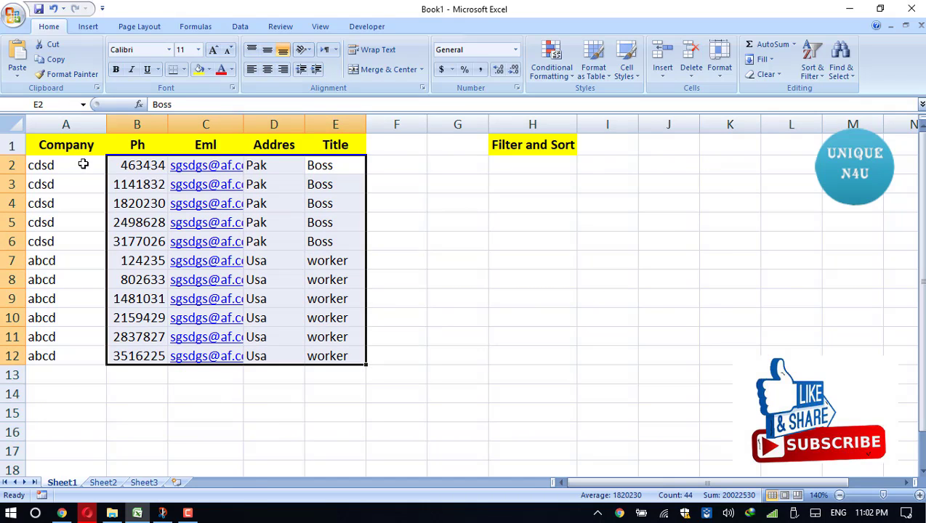
# Sort only the Company column Z to A, continuing with the current selection.
pyautogui.click(66, 125)
pyautogui.click(809, 73)
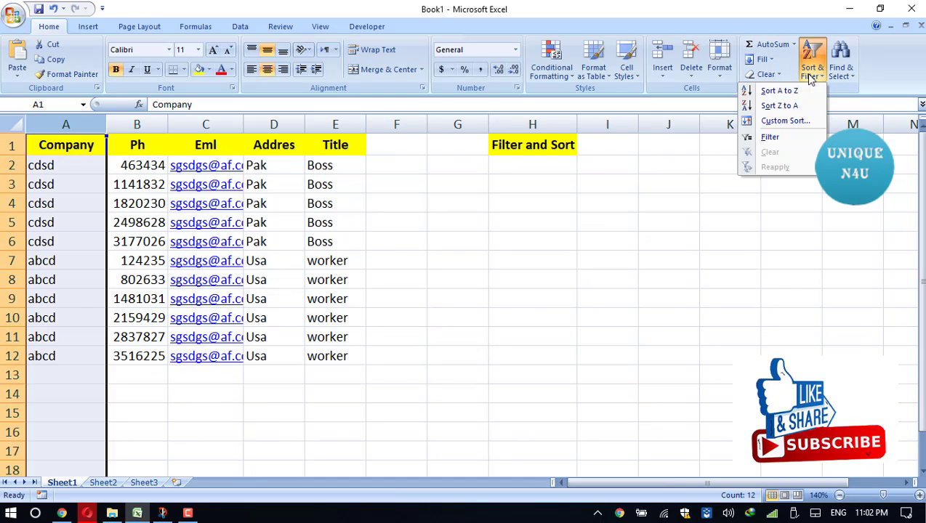
pyautogui.click(776, 106)
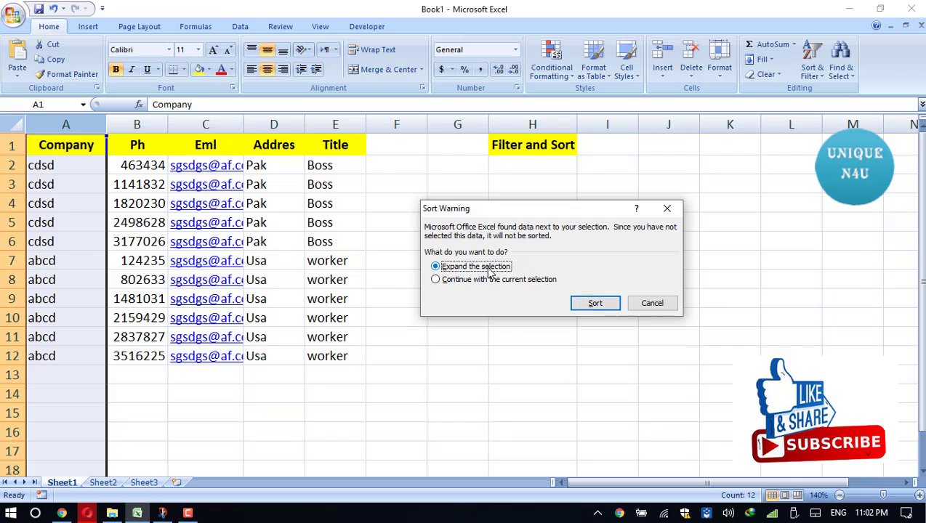
pyautogui.click(498, 279)
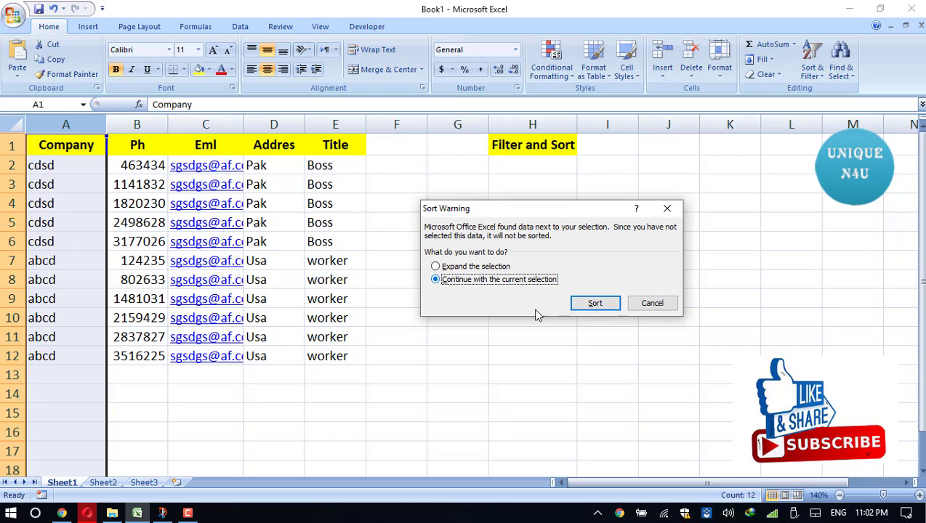
pyautogui.click(606, 306)
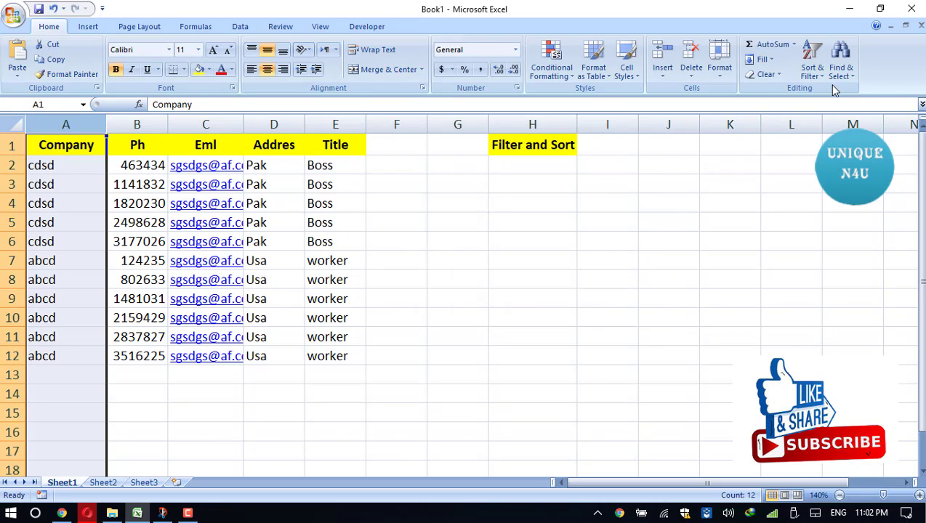
# Re-sort only the Company column A to Z, leaving the other columns unmoved.
pyautogui.click(811, 62)
pyautogui.click(777, 93)
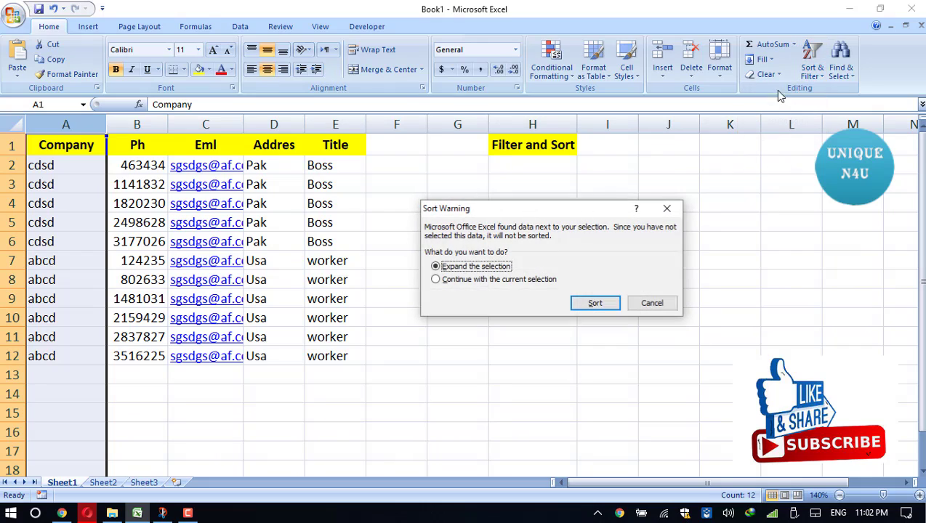
pyautogui.click(503, 282)
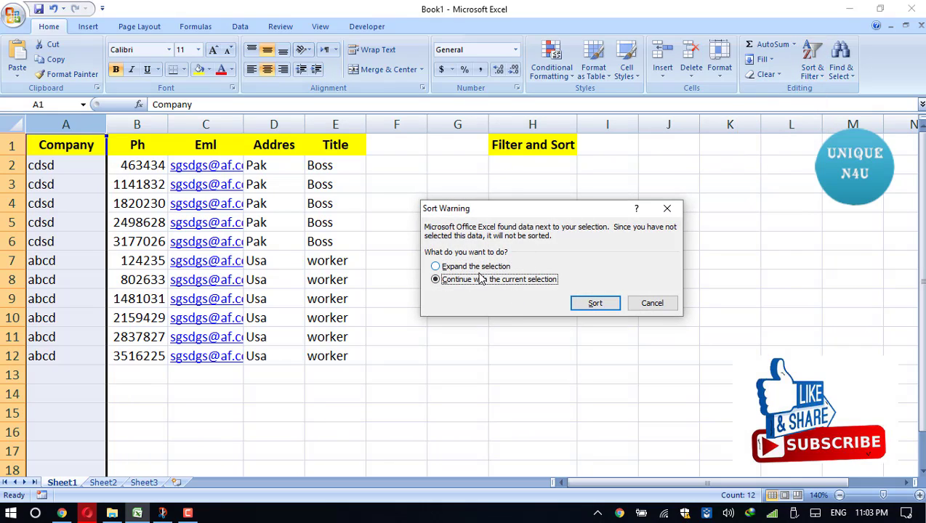
pyautogui.click(595, 303)
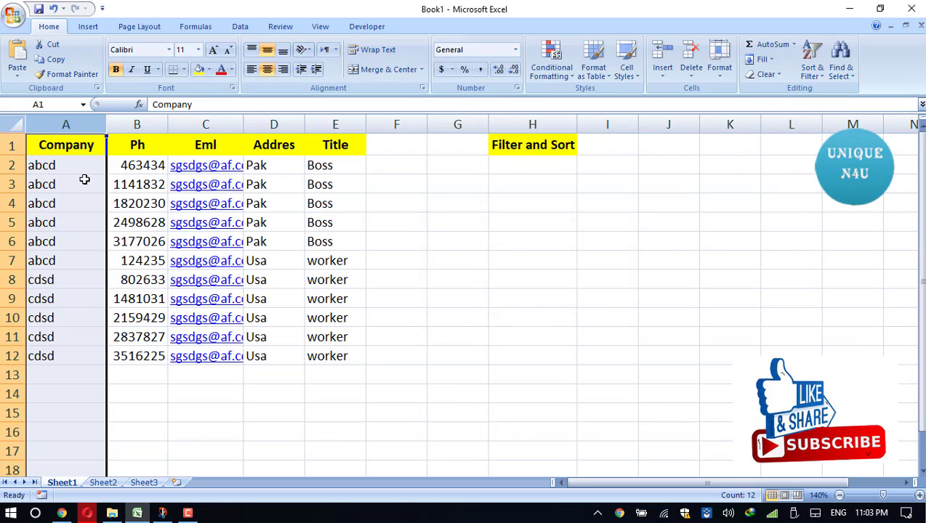
pyautogui.click(586, 335)
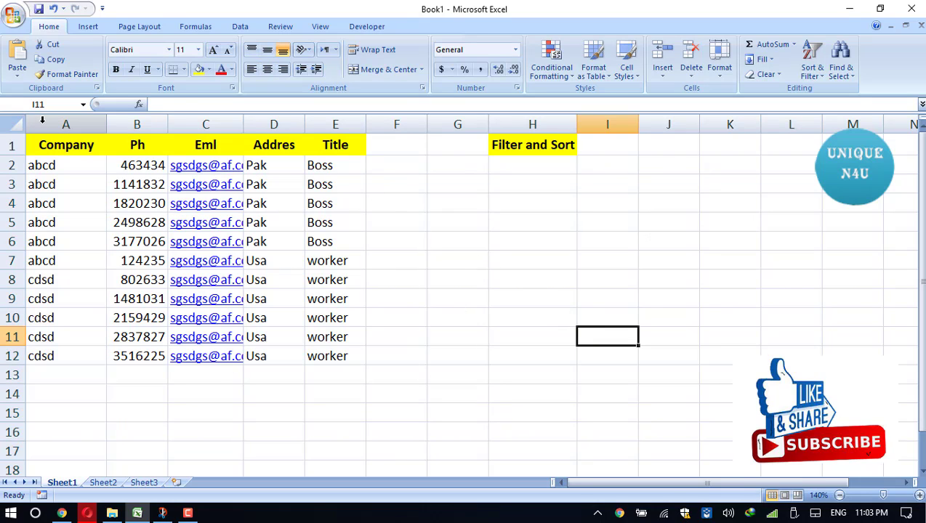
# Turn on filter dropdowns for the headers of columns A through E.
pyautogui.moveTo(62, 125); pyautogui.dragTo(335, 125)
pyautogui.click(817, 73)
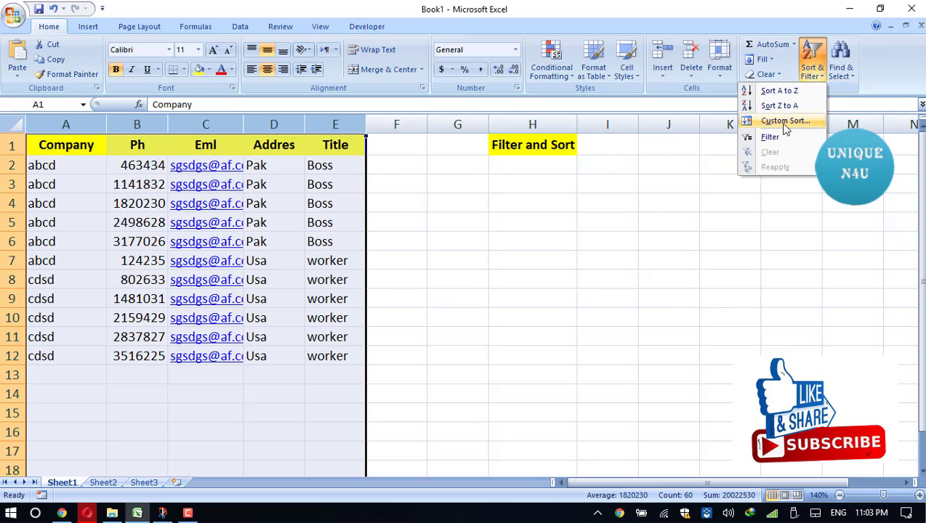
pyautogui.click(781, 138)
pyautogui.click(532, 279)
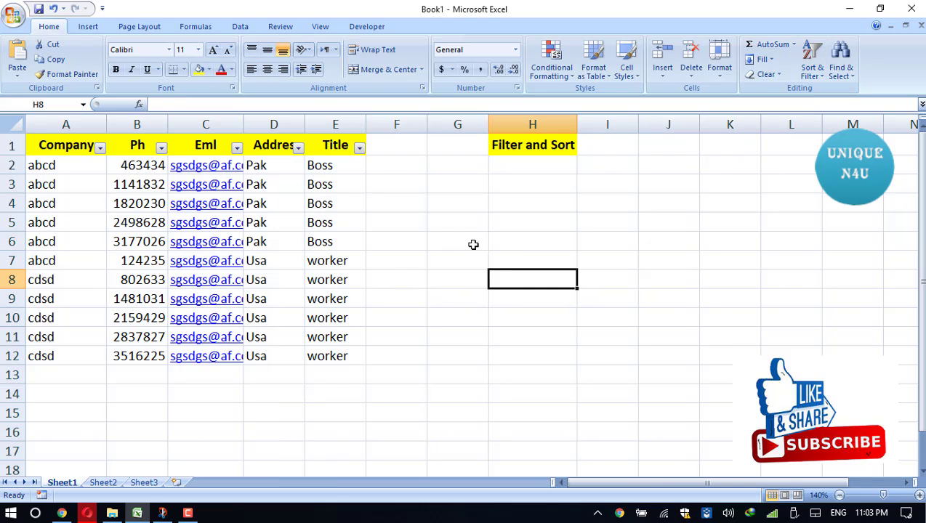
# Filter the Addres column to show only Pak rows, excluding Usa and (Blanks).
pyautogui.click(298, 147)
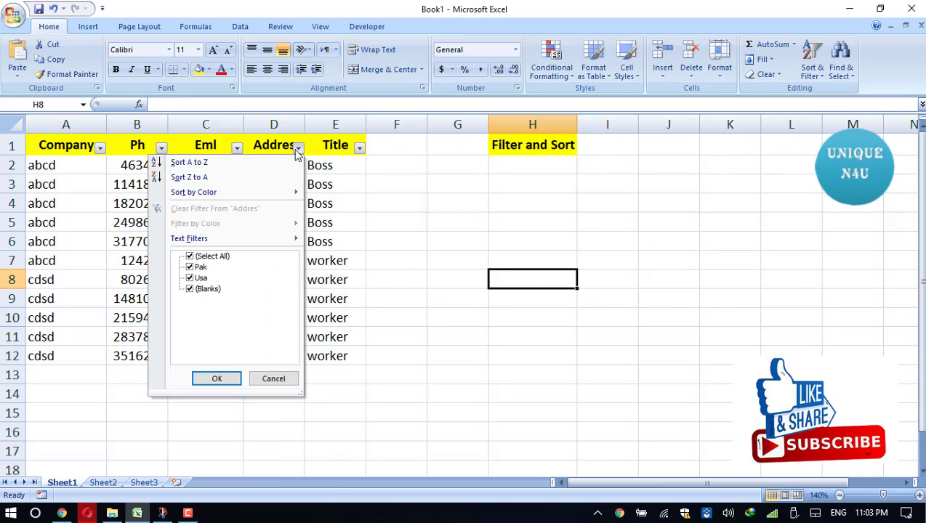
pyautogui.click(191, 278)
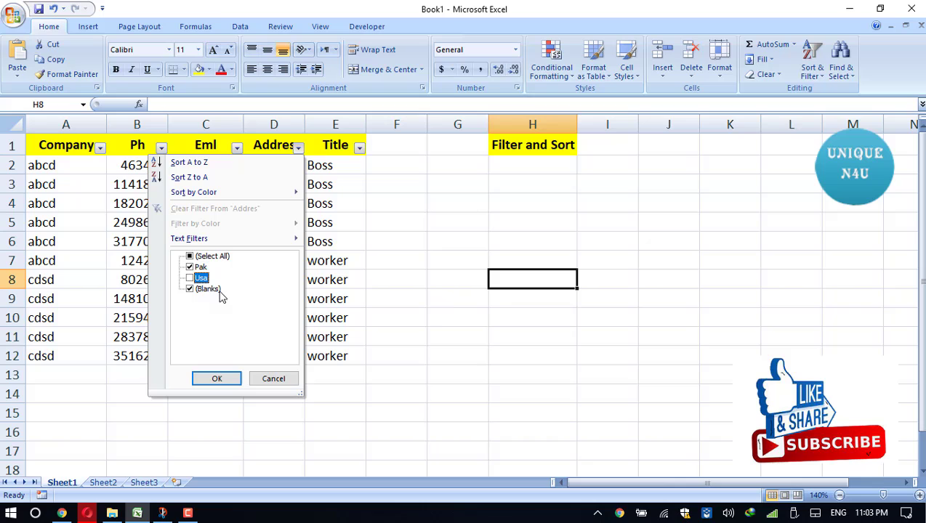
pyautogui.click(216, 379)
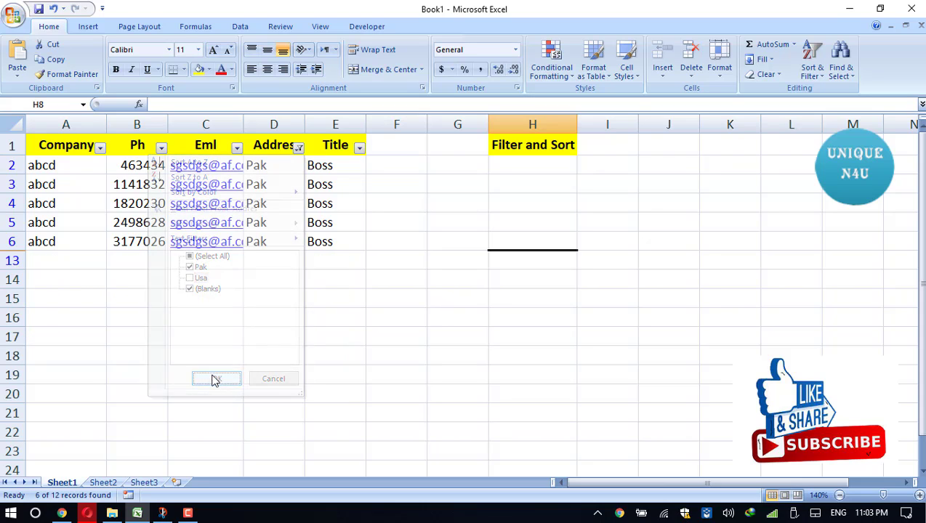
pyautogui.click(297, 148)
pyautogui.click(194, 290)
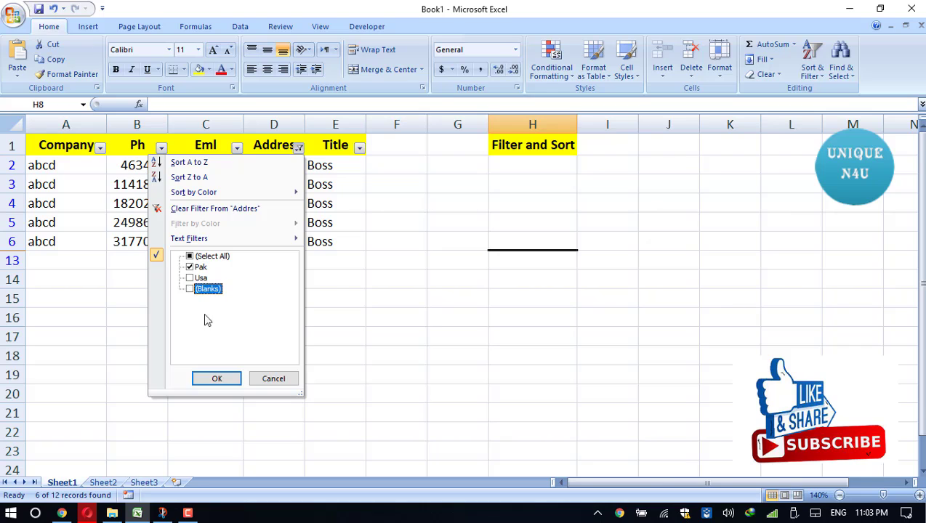
pyautogui.click(217, 378)
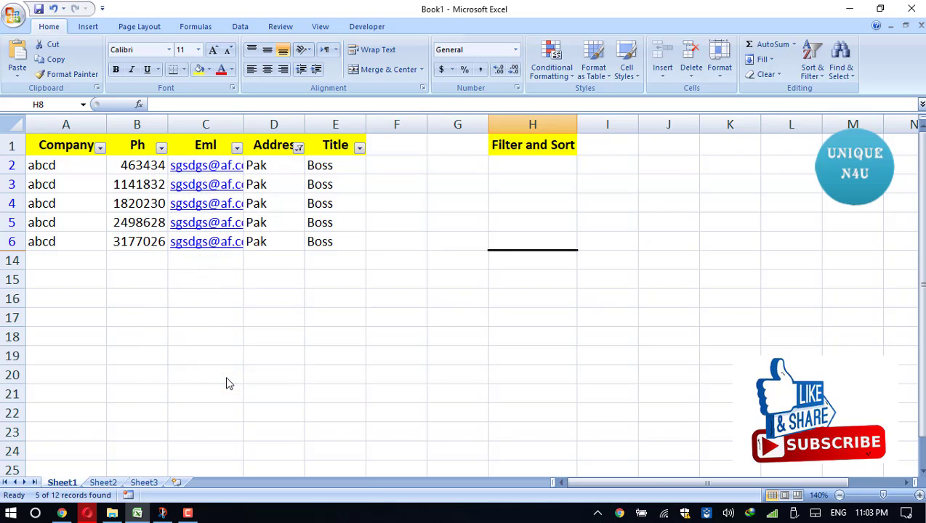
pyautogui.scroll(-1, 37, 271)
pyautogui.scroll(1, 83, 399)
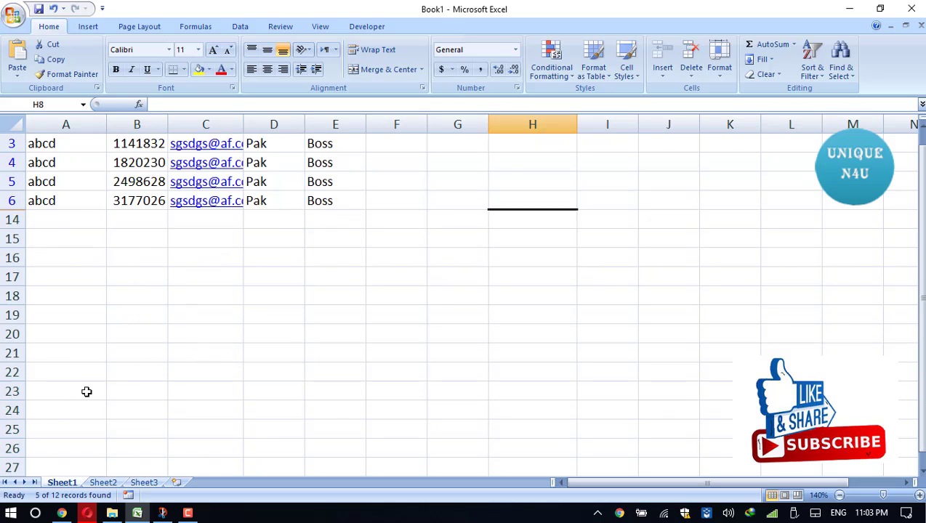
pyautogui.scroll(1, 86, 390)
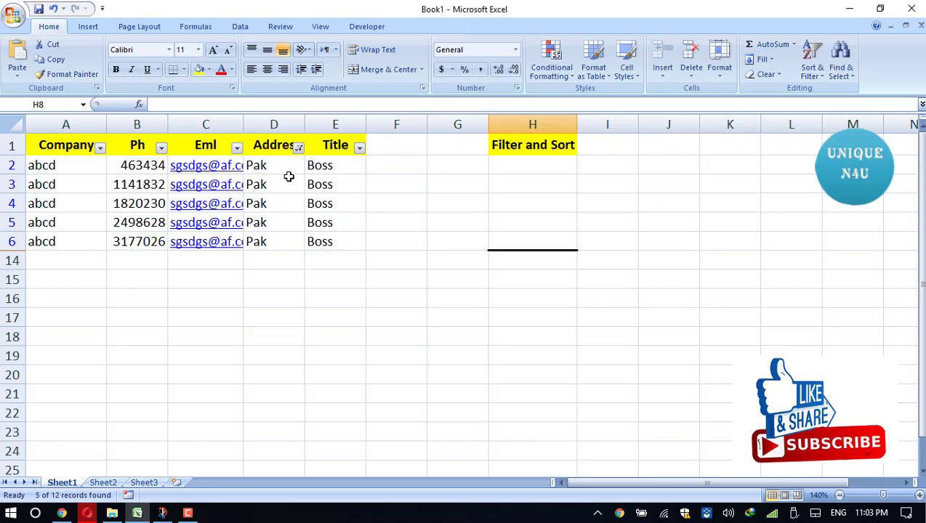
# Clear the Addres filter so all rows reappear, and widen column H to fit 'Filter and Sort'.
pyautogui.click(298, 148)
pyautogui.click(246, 209)
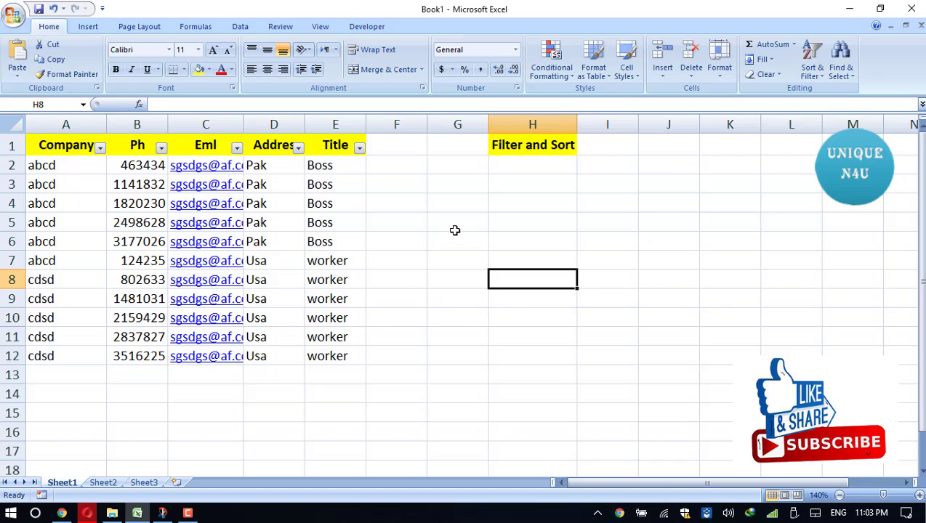
pyautogui.moveTo(577, 124); pyautogui.dragTo(600, 125)
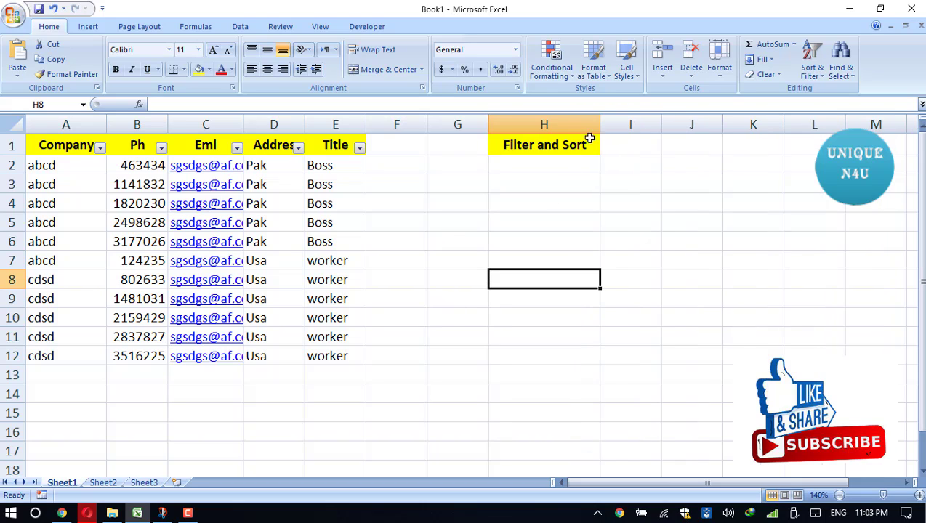